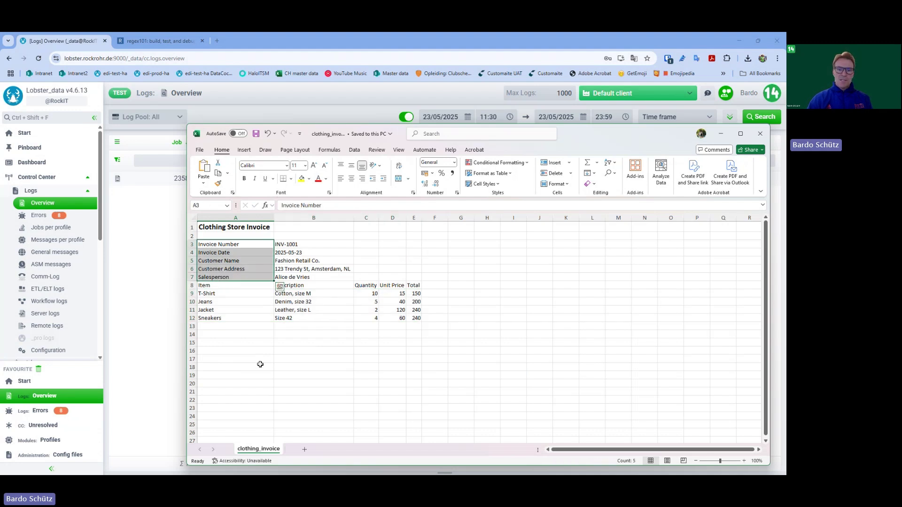
# Examine the invoice header block in the spreadsheet by selecting the labels in A3:A7 and their values in B3:B7
pyautogui.click(260, 361)
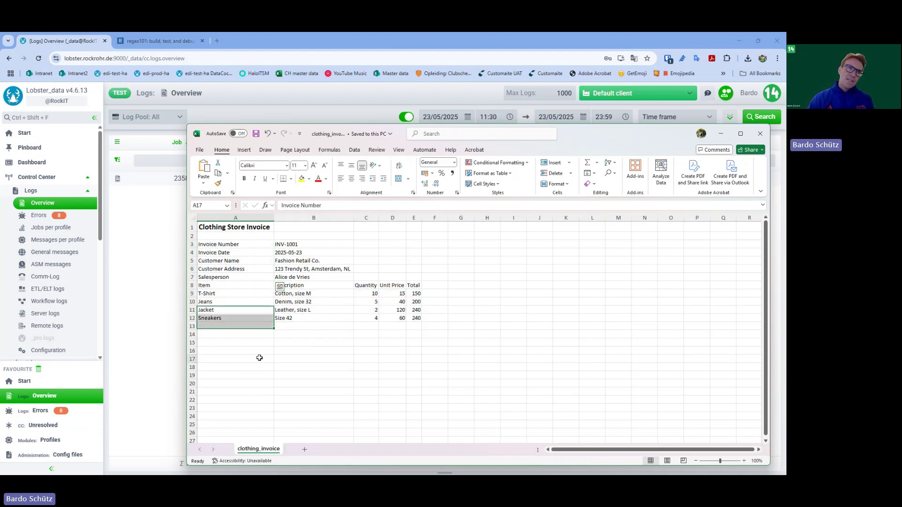
pyautogui.click(230, 245)
pyautogui.moveTo(230, 245); pyautogui.dragTo(233, 283)
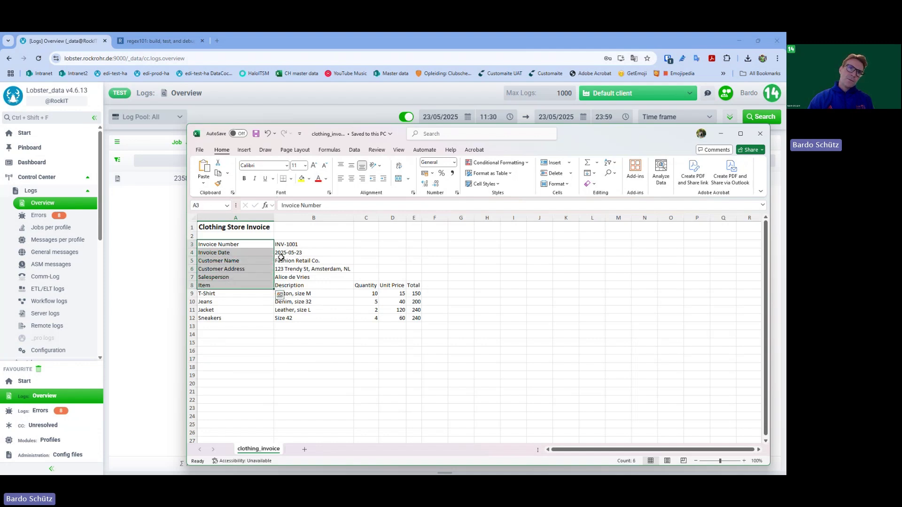
pyautogui.hotkey('shift', 'Up')
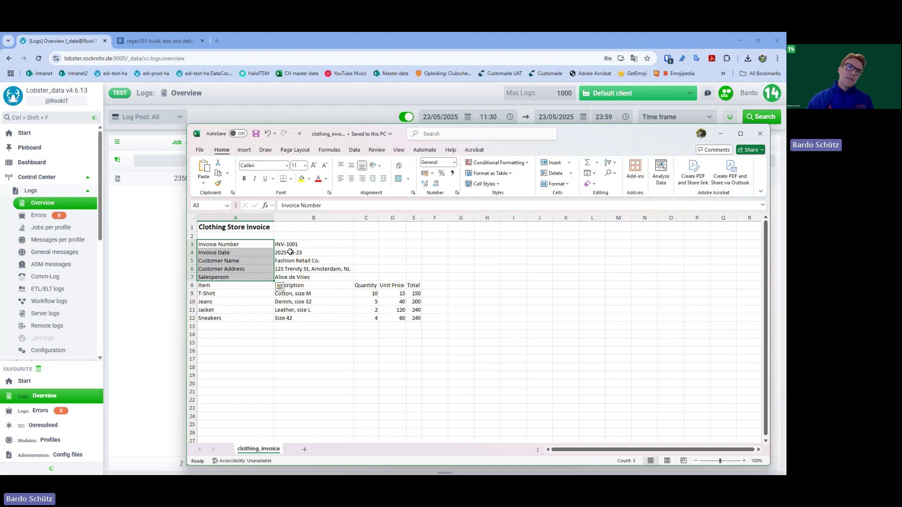
pyautogui.moveTo(296, 244); pyautogui.dragTo(284, 279)
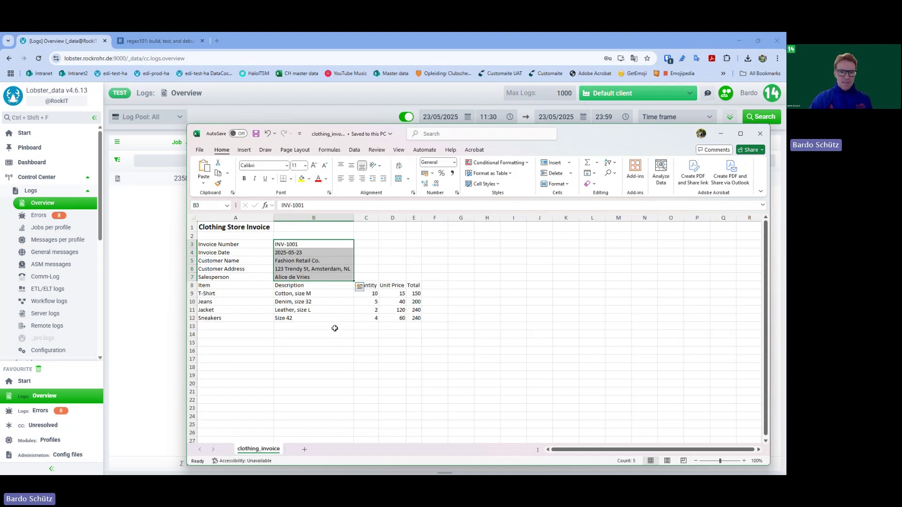
# Switch to Notepad++ to view clothing_invoice.csv as semicolon-separated text, and minimize its window after reading
pyautogui.hotkey('alt', 'Tab')
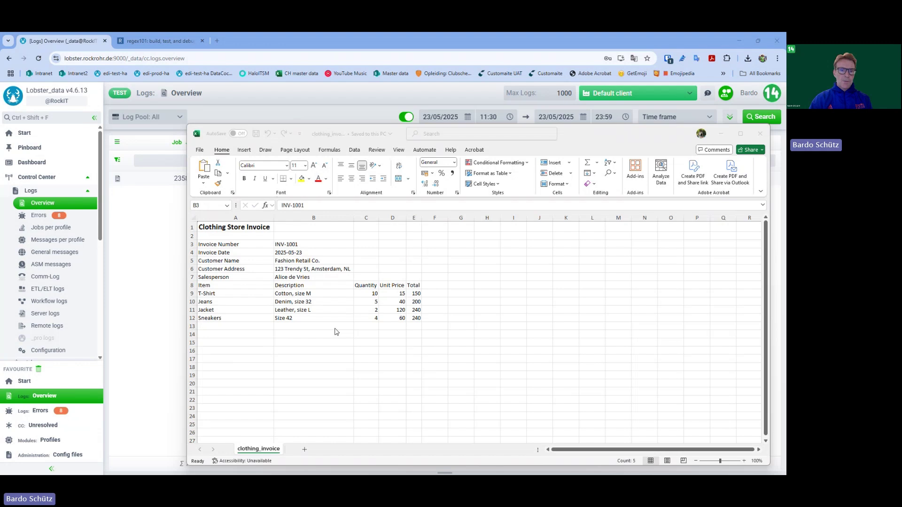
pyautogui.hotkey('alt', 'Tab')
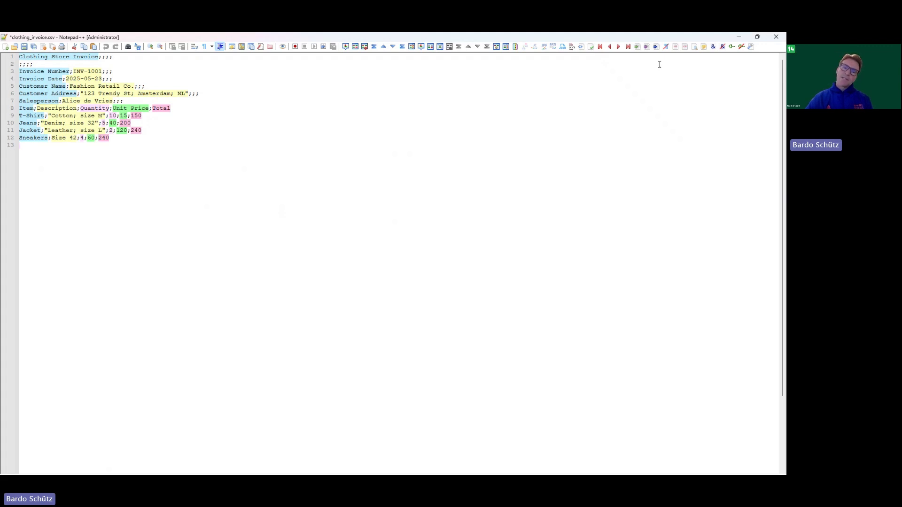
pyautogui.click(739, 38)
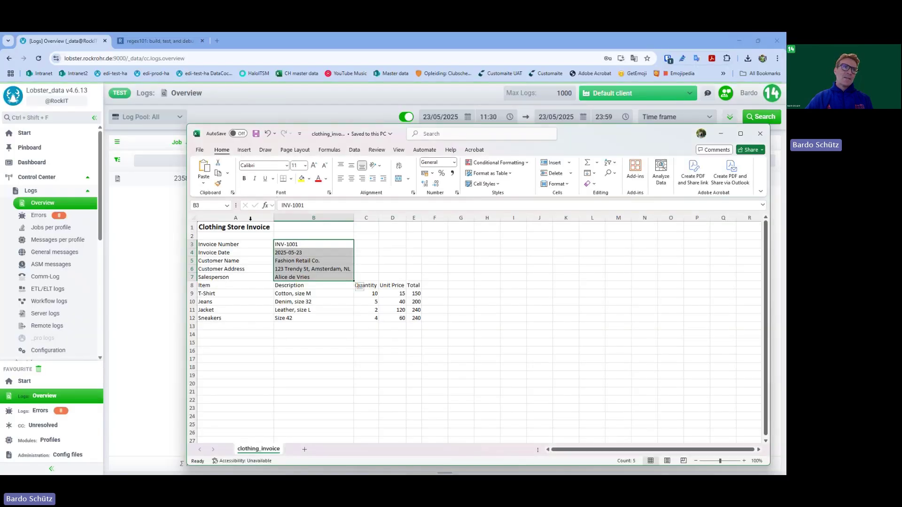
# Switch to Lobster_data in the browser and open the profile of the "extract data from excel" job for editing
pyautogui.click(173, 222)
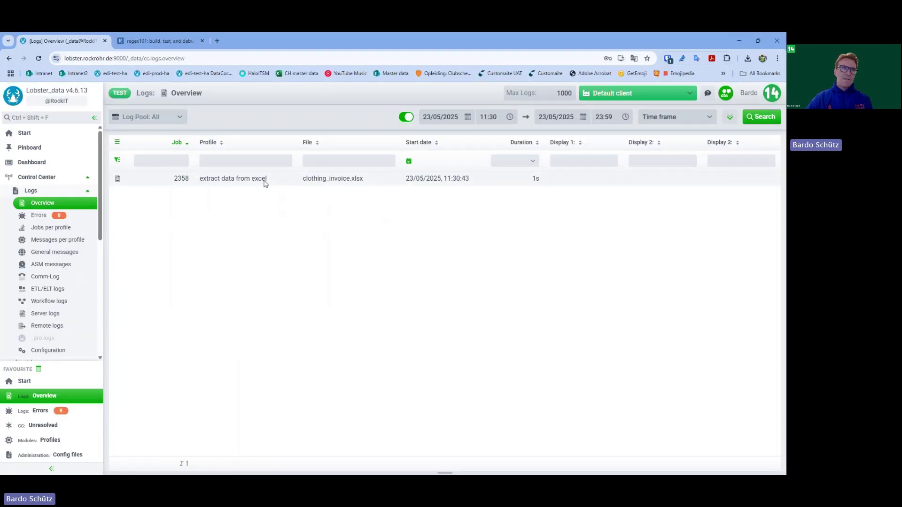
pyautogui.click(264, 183)
pyautogui.rightClick(264, 182)
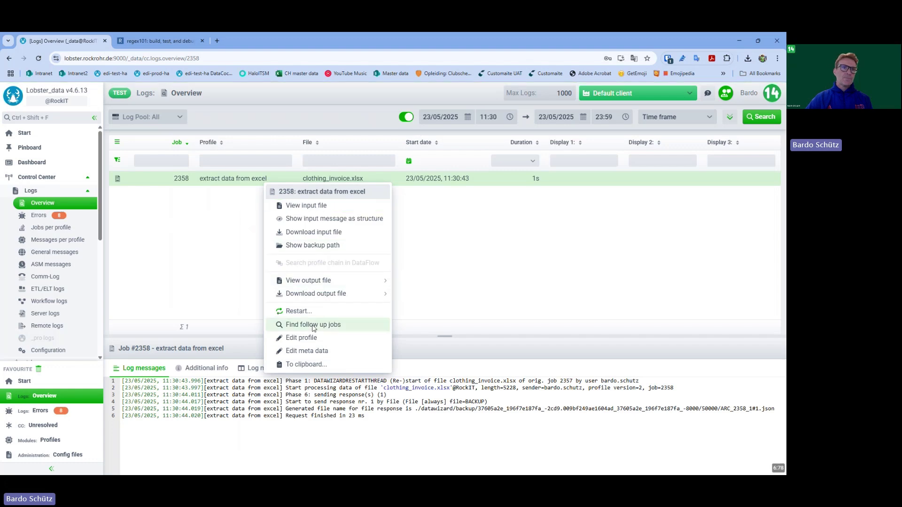
pyautogui.click(293, 337)
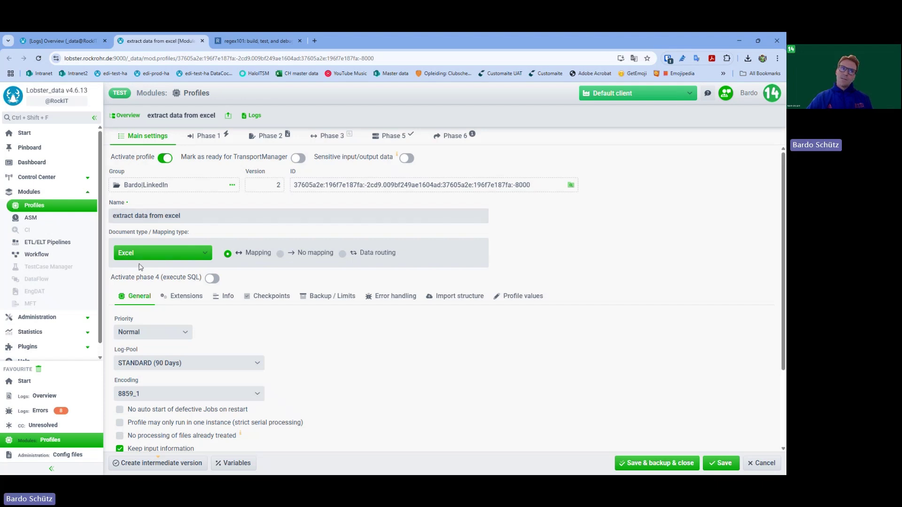
# Review the profile's Phase 1 input agent and its Phase 2 Excel document type settings
pyautogui.click(212, 140)
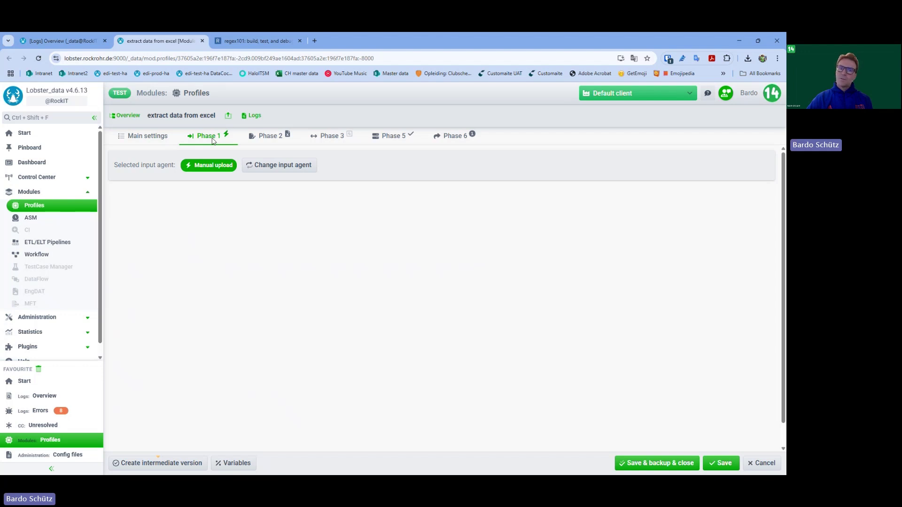
pyautogui.click(272, 140)
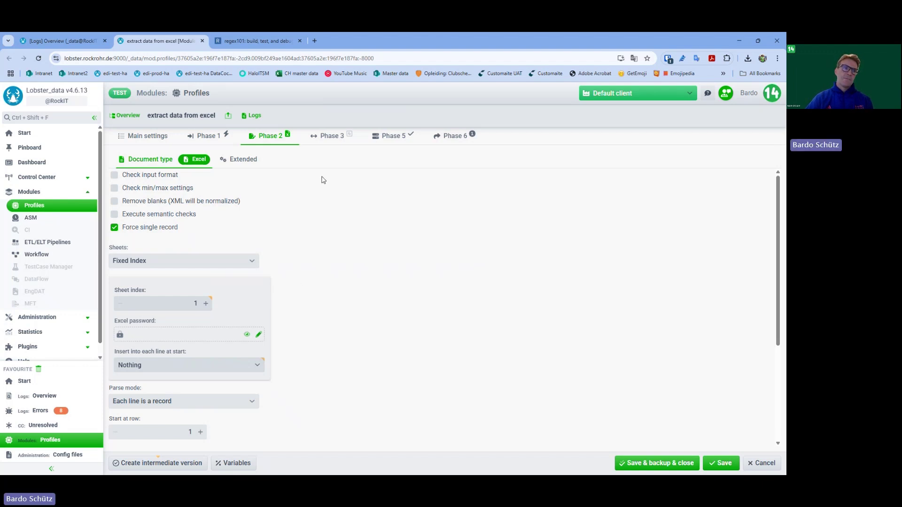
pyautogui.scroll(-2, 310, 245)
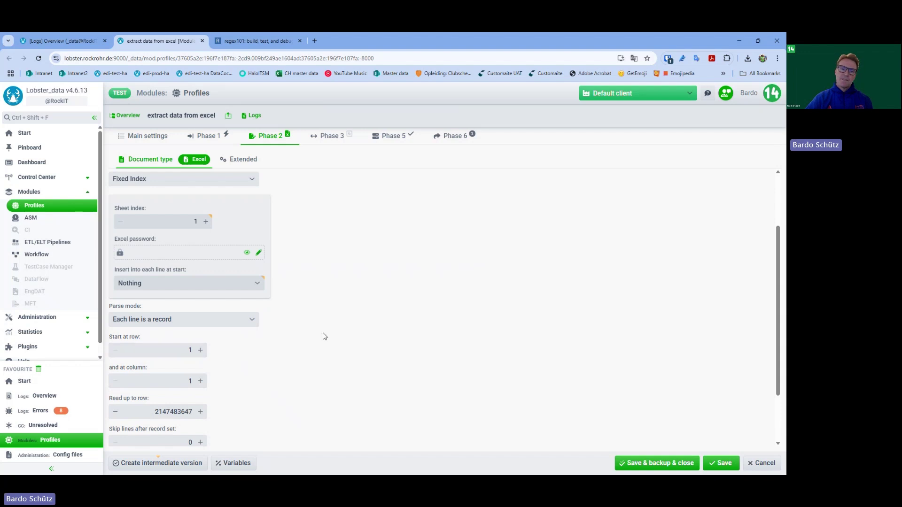
pyautogui.scroll(2, 363, 310)
# Open the profile's Phase 3 mapping and inspect the header and items nodes of the source structure
pyautogui.click(335, 140)
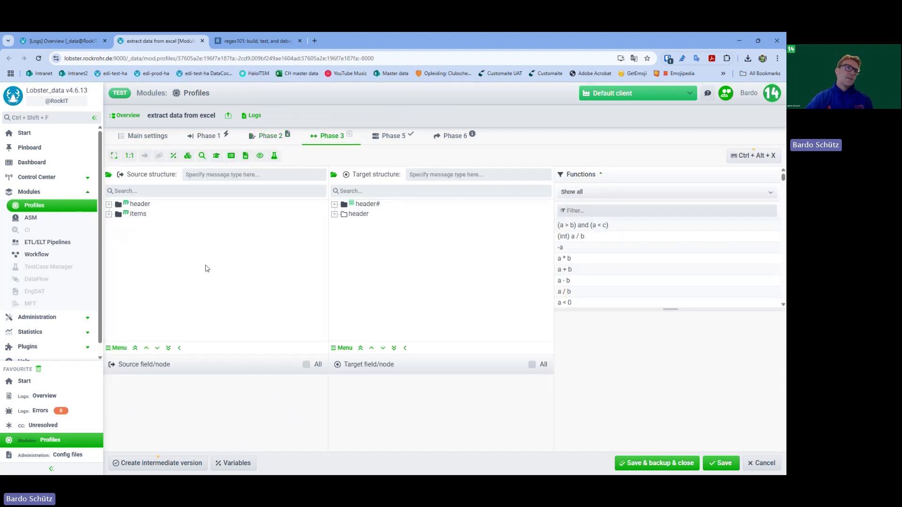
pyautogui.click(140, 206)
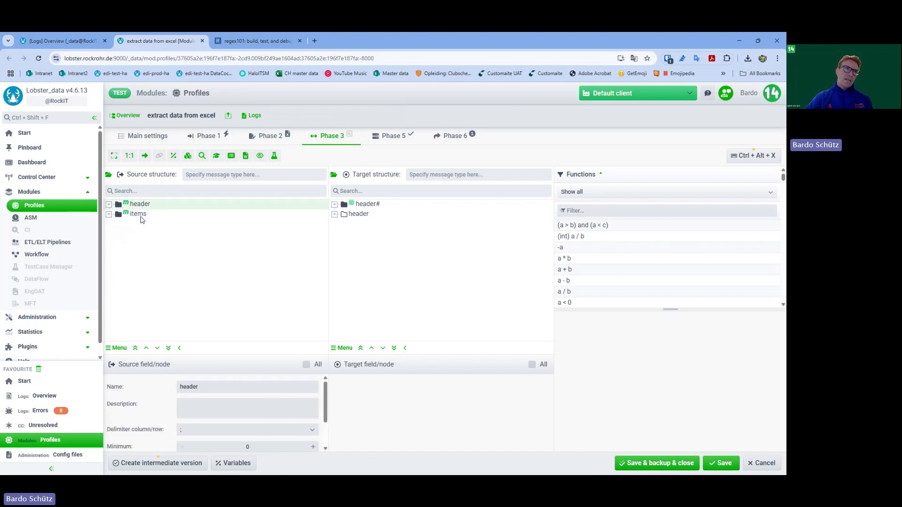
pyautogui.click(138, 215)
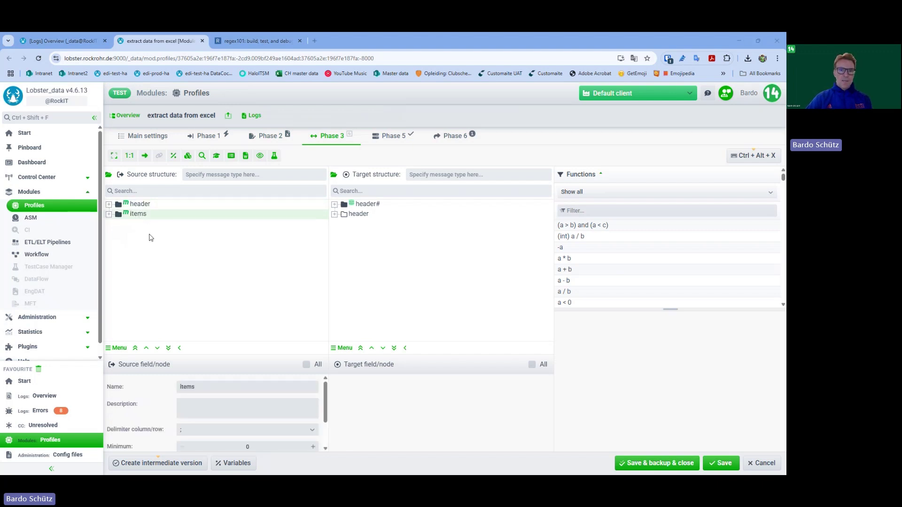
# Switch to Excel to compare the source nodes with the invoice header rows and the item rows A9:E12, and return to the mapping
pyautogui.hotkey('alt', 'Tab')
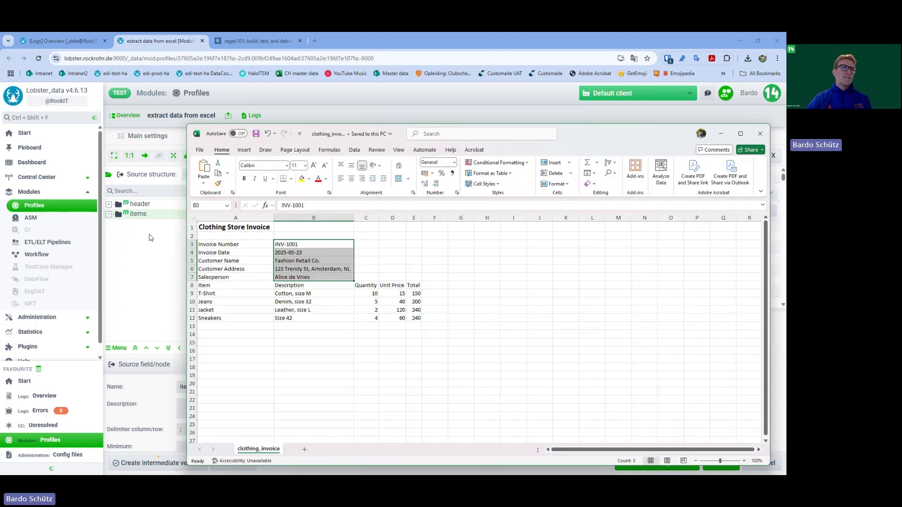
pyautogui.moveTo(254, 245); pyautogui.dragTo(299, 274)
pyautogui.moveTo(234, 295); pyautogui.dragTo(417, 319)
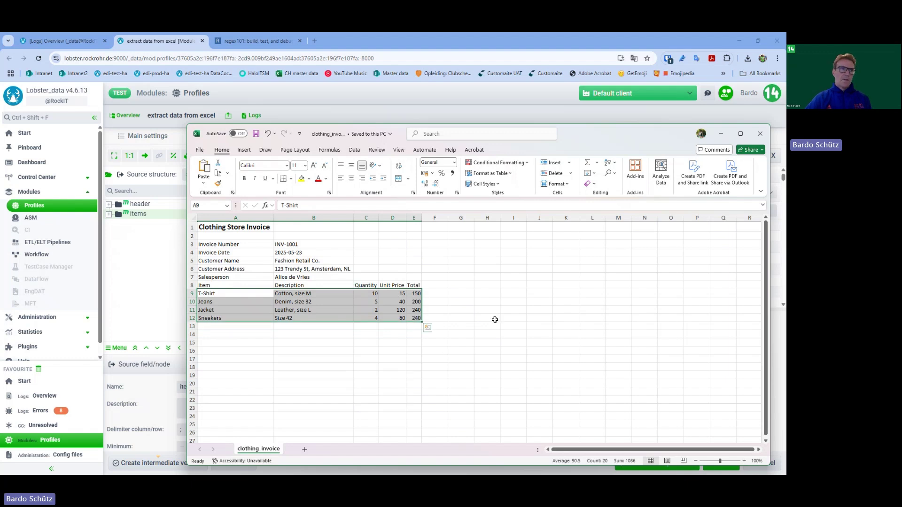
pyautogui.hotkey('alt', 'Tab')
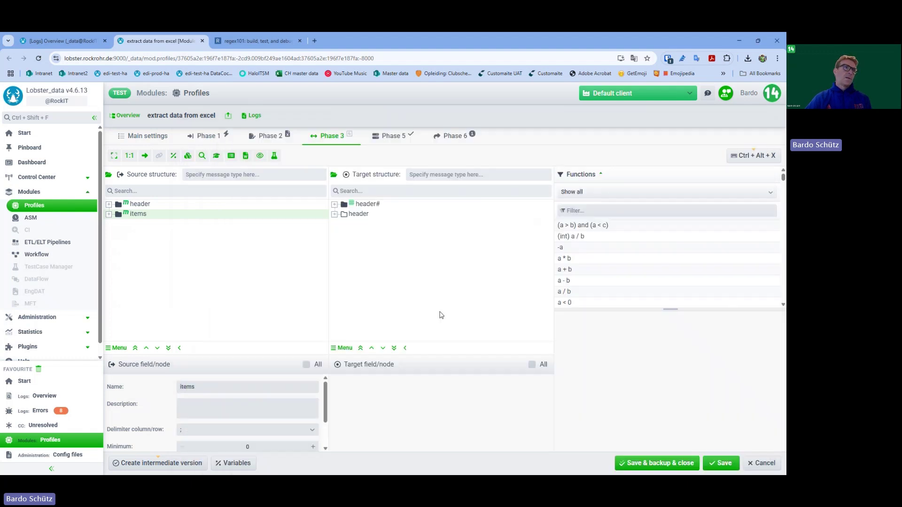
# Expand the header source node and copy the regular expression from its matchcode definition, leaving the definition without applying changes
pyautogui.click(108, 204)
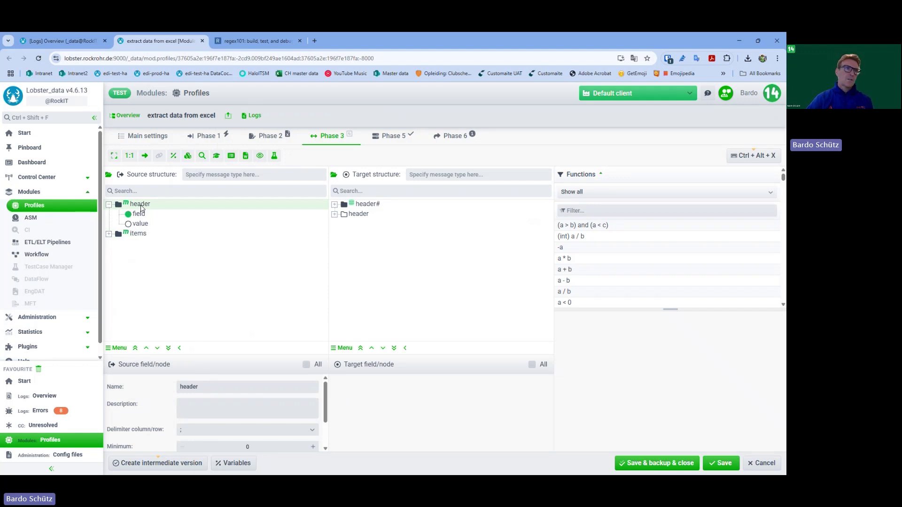
pyautogui.rightClick(141, 208)
pyautogui.click(198, 242)
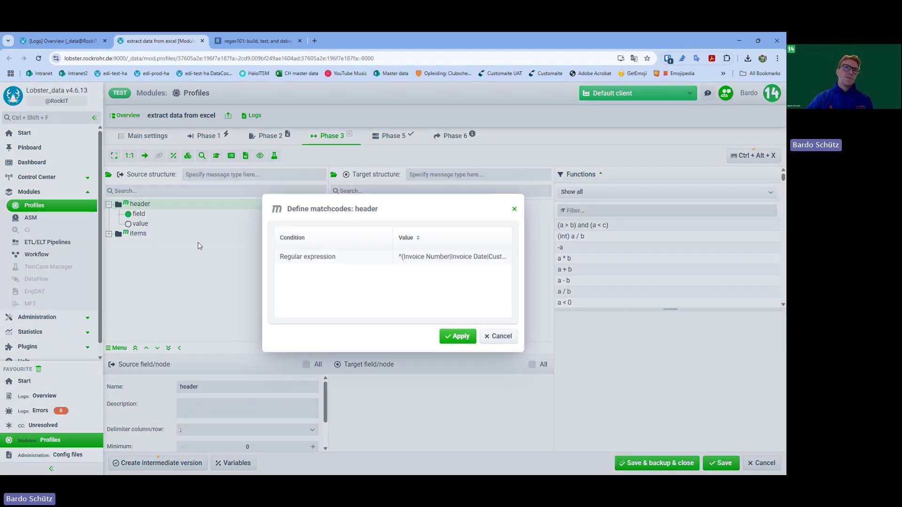
pyautogui.doubleClick(435, 257)
pyautogui.hotkey('ctrl', 'c')
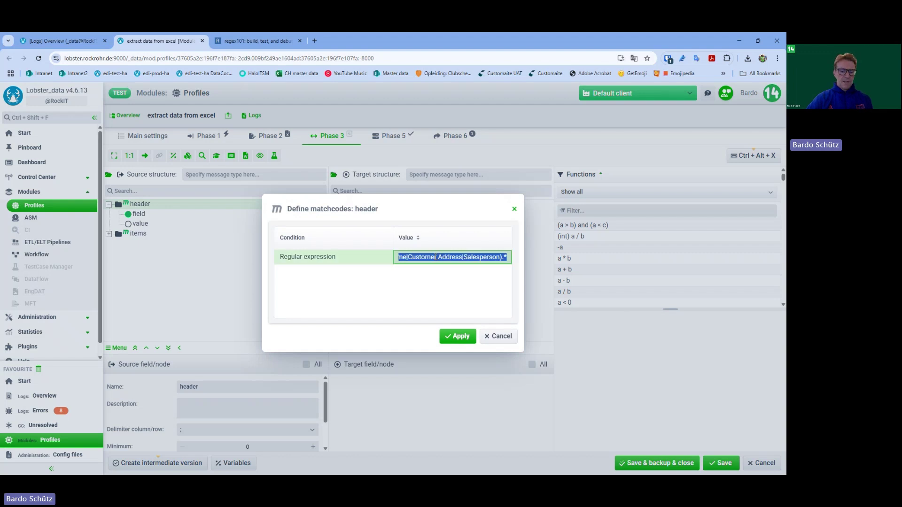
pyautogui.click(498, 336)
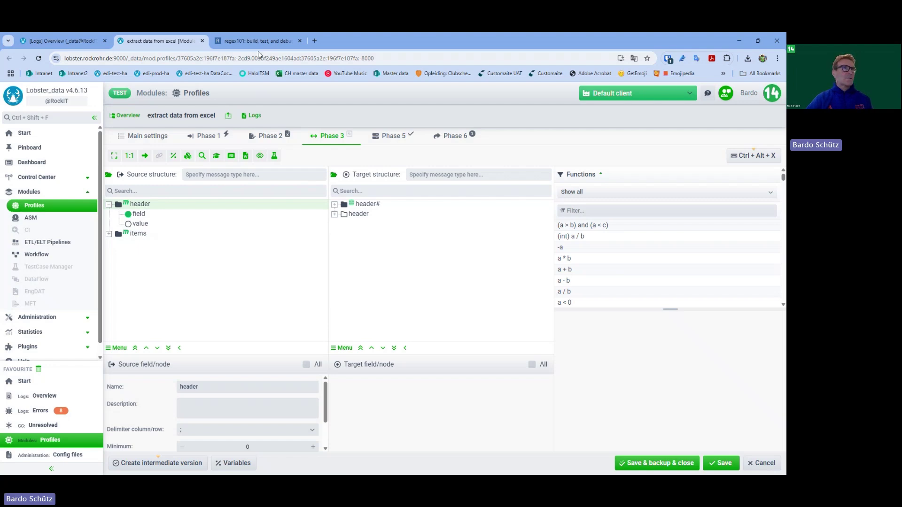
# Switch to regex101, test the copied header expression against the invoice text, and compare it with the Excel sheet
pyautogui.click(259, 42)
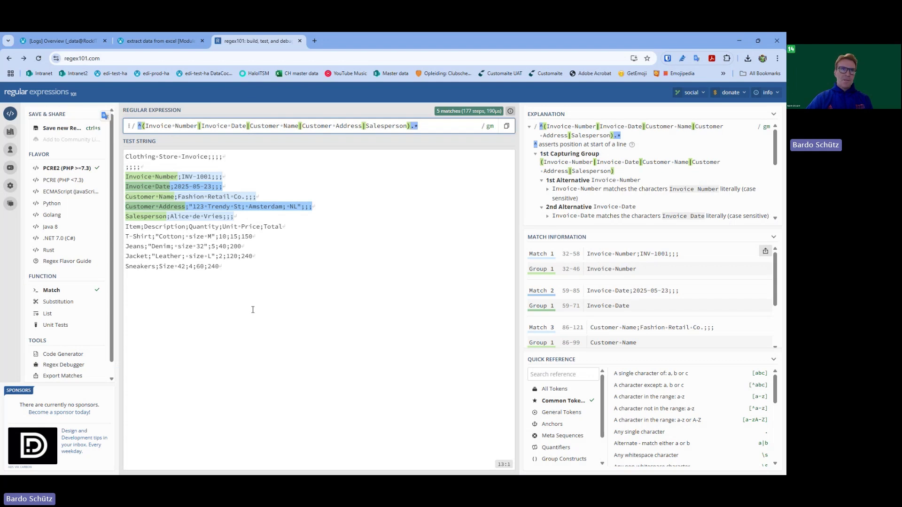
pyautogui.moveTo(437, 127); pyautogui.dragTo(114, 124)
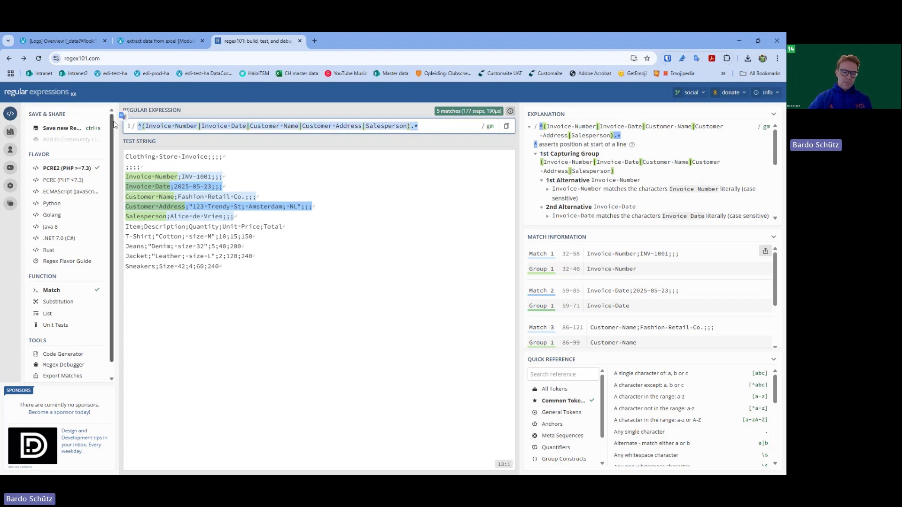
pyautogui.hotkey('ctrl', 'v')
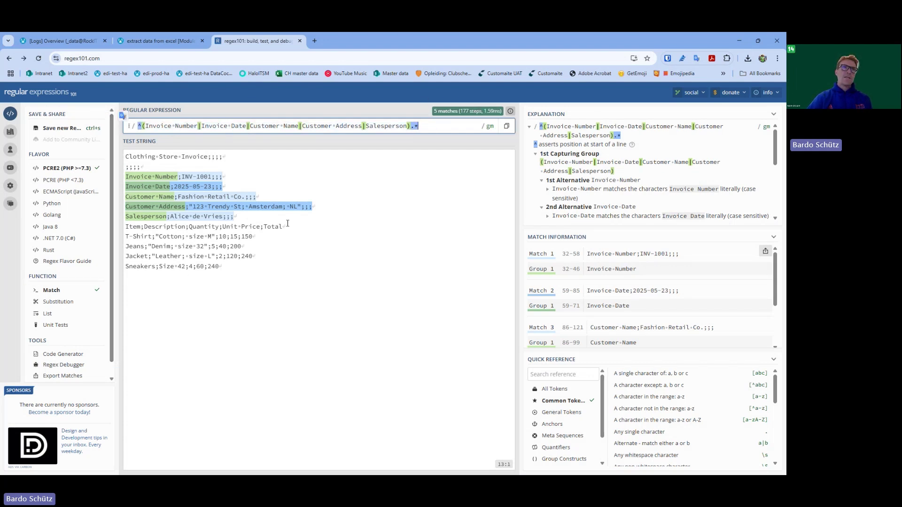
pyautogui.hotkey('alt', 'Tab')
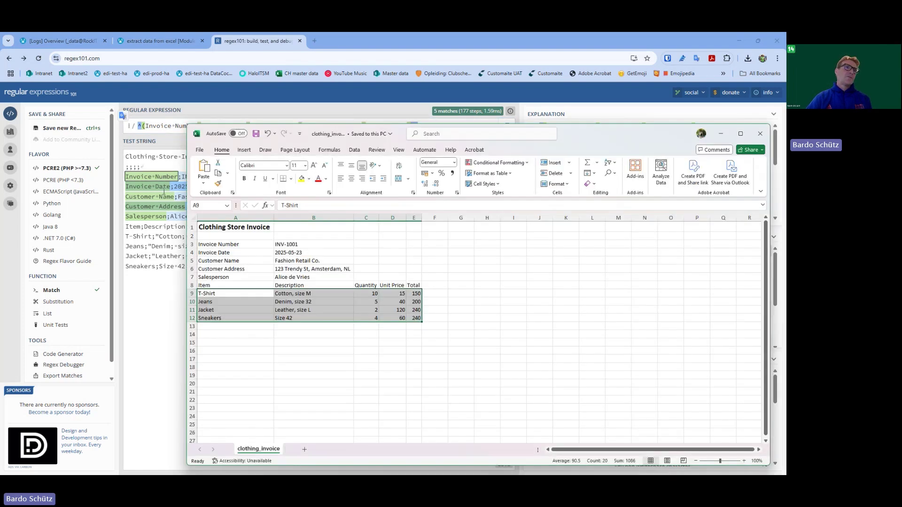
# Return to the profile's mapping and copy the regular expression from the items node's matchcode definition
pyautogui.click(158, 41)
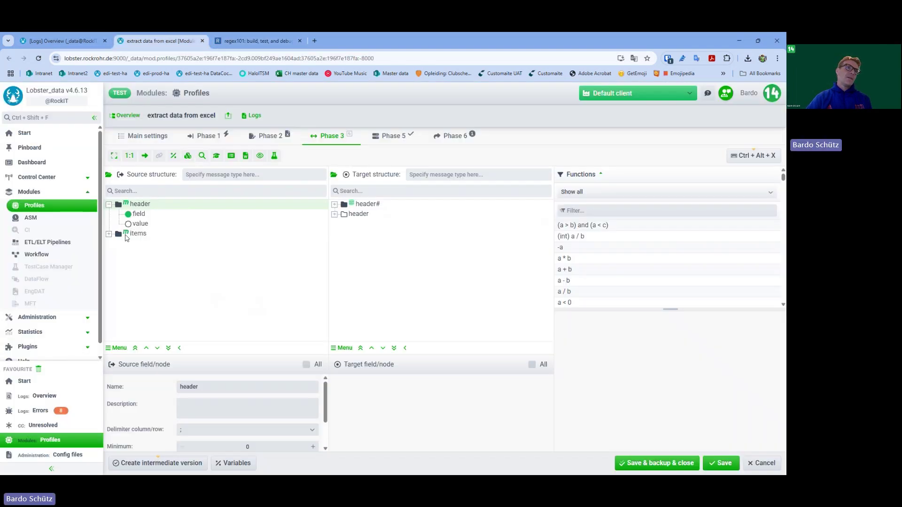
pyautogui.rightClick(133, 236)
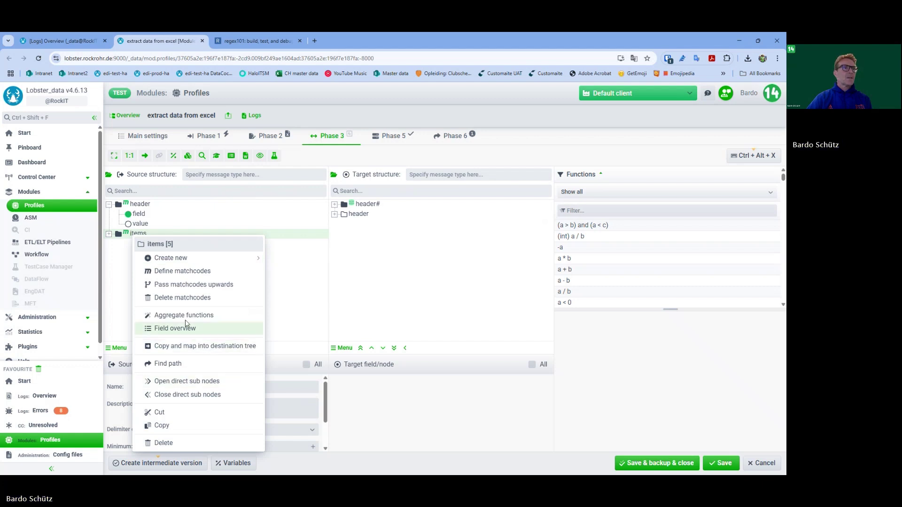
pyautogui.click(195, 278)
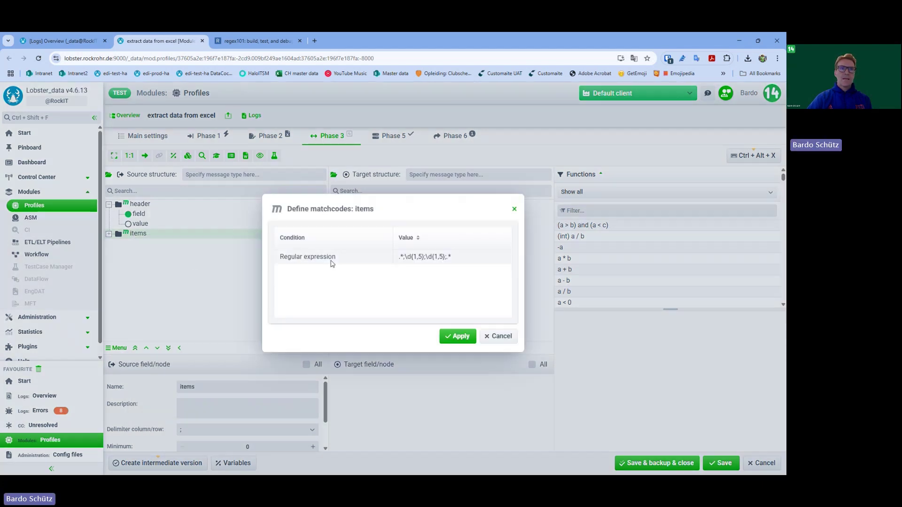
pyautogui.doubleClick(432, 259)
pyautogui.hotkey('ctrl', 'c')
pyautogui.click(514, 210)
# Replace the expression in regex101 with the copied items pattern .*;\d{1,5};\d{1,5};.* to test it against the invoice text
pyautogui.click(236, 42)
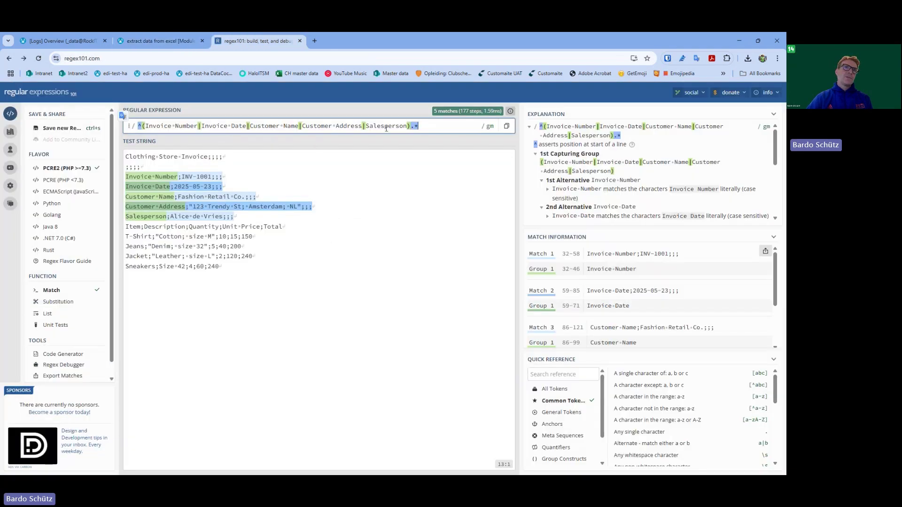
pyautogui.moveTo(423, 126); pyautogui.dragTo(98, 123)
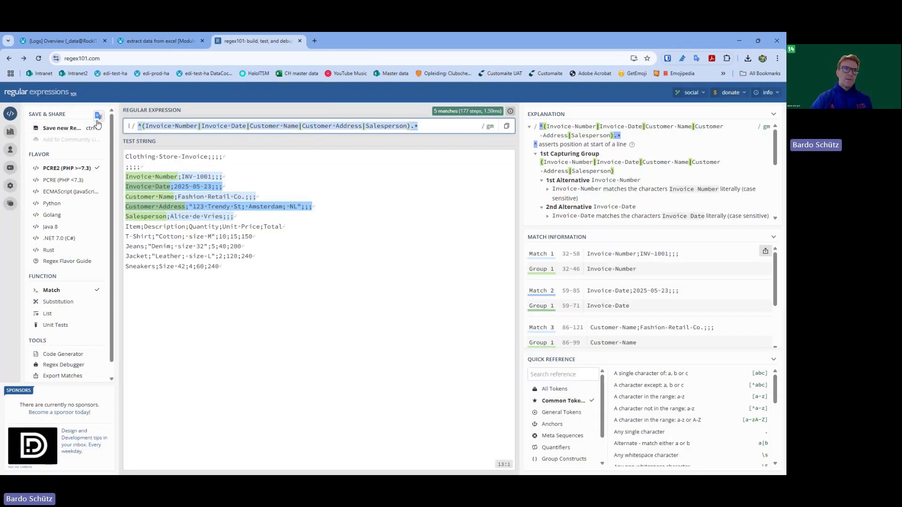
pyautogui.hotkey('ctrl', 'v')
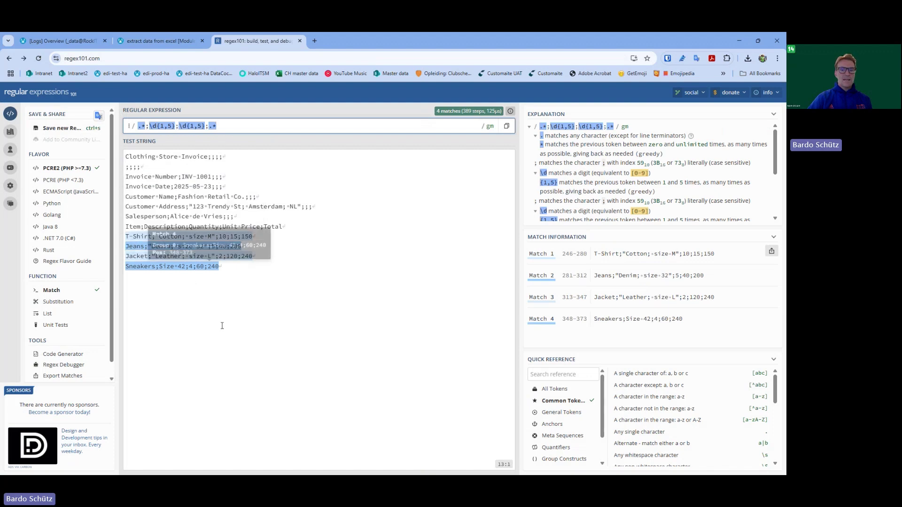
# Return to the profile's mapping and expand the items source node to view its fields
pyautogui.click(162, 41)
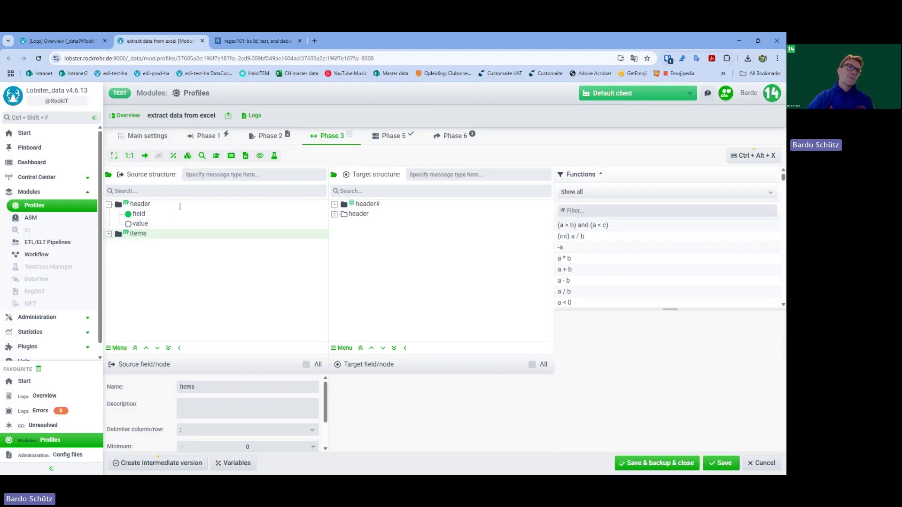
pyautogui.click(108, 233)
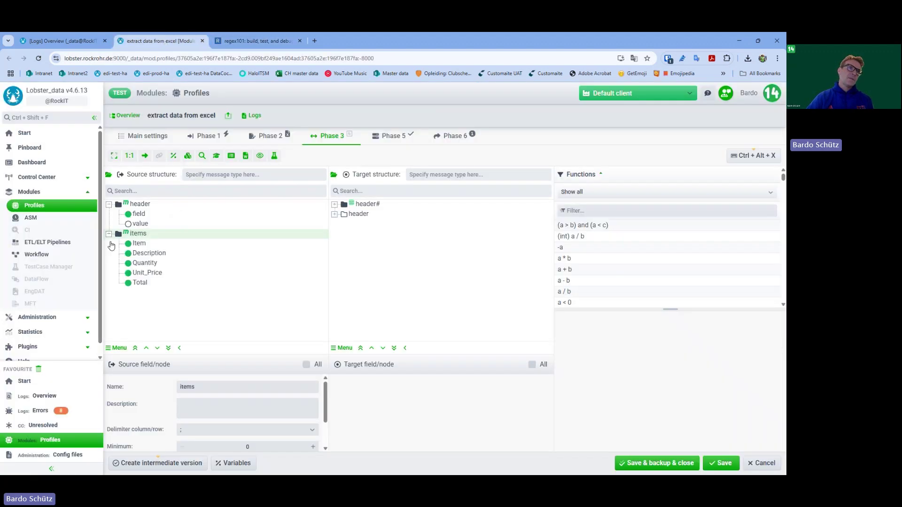
# Fill the mapping's source structure with test data from clothing_invoice.xlsx
pyautogui.click(116, 348)
pyautogui.click(187, 249)
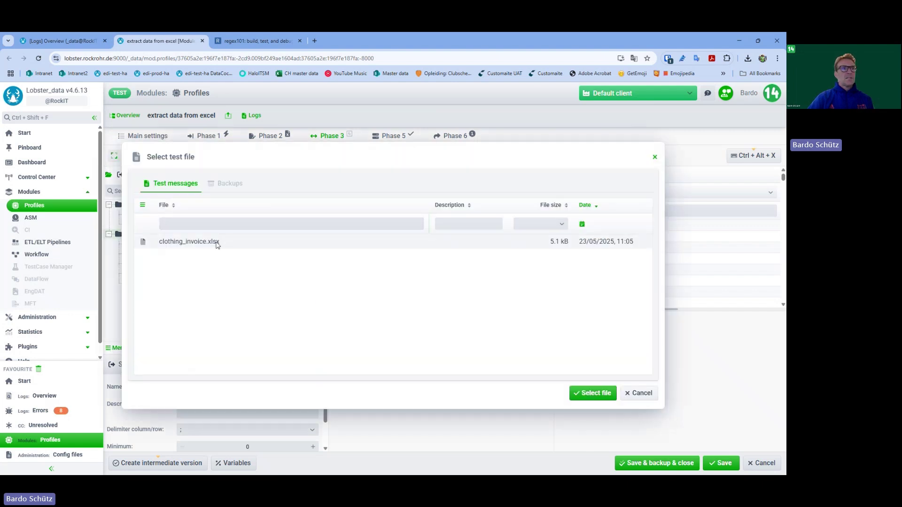
pyautogui.click(218, 244)
pyautogui.click(595, 393)
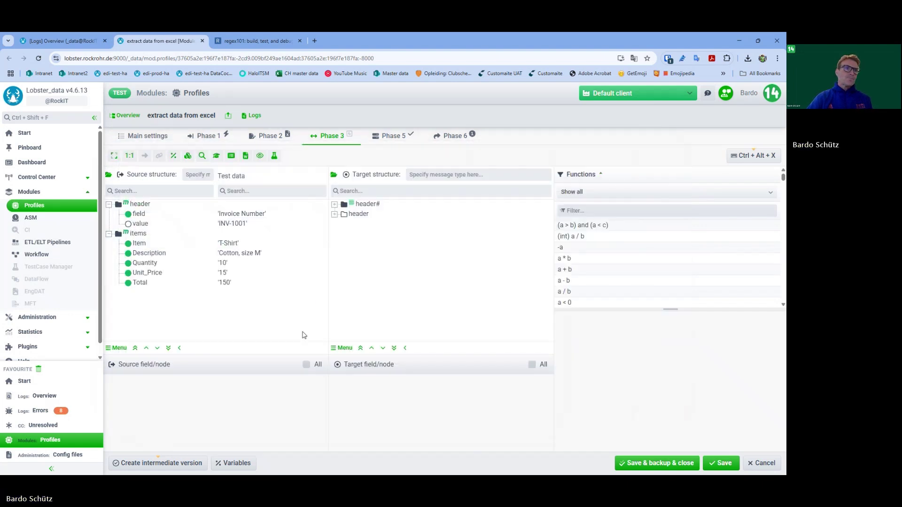
pyautogui.click(238, 225)
pyautogui.click(238, 243)
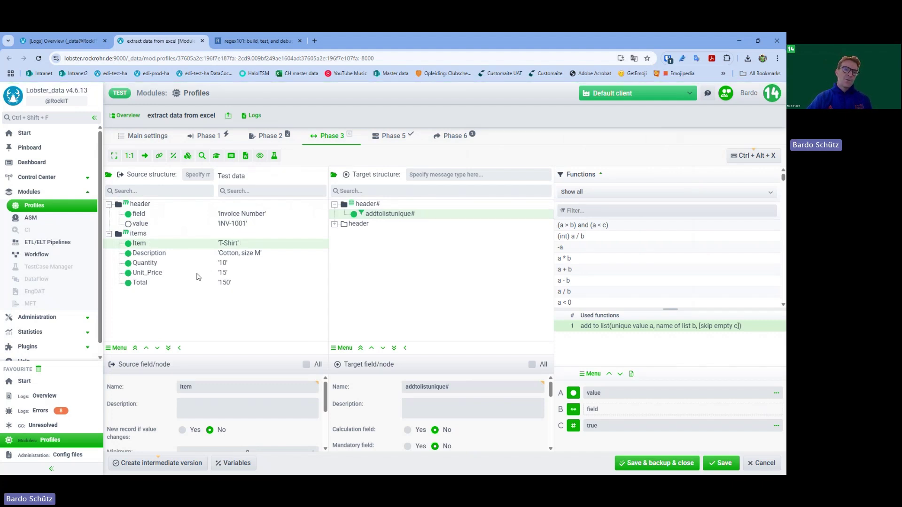
# Expand the target header nodes and examine the add to list function on the addtolistunique# field
pyautogui.click(334, 225)
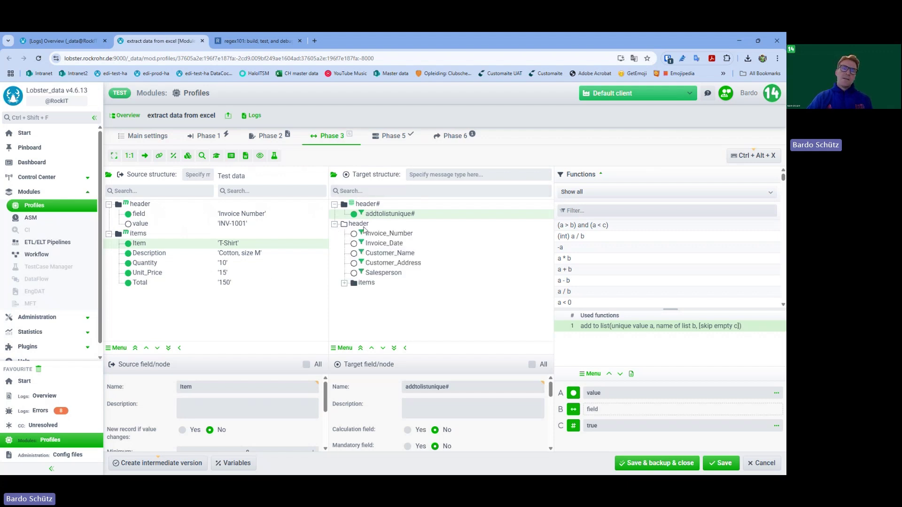
pyautogui.click(362, 225)
pyautogui.click(379, 205)
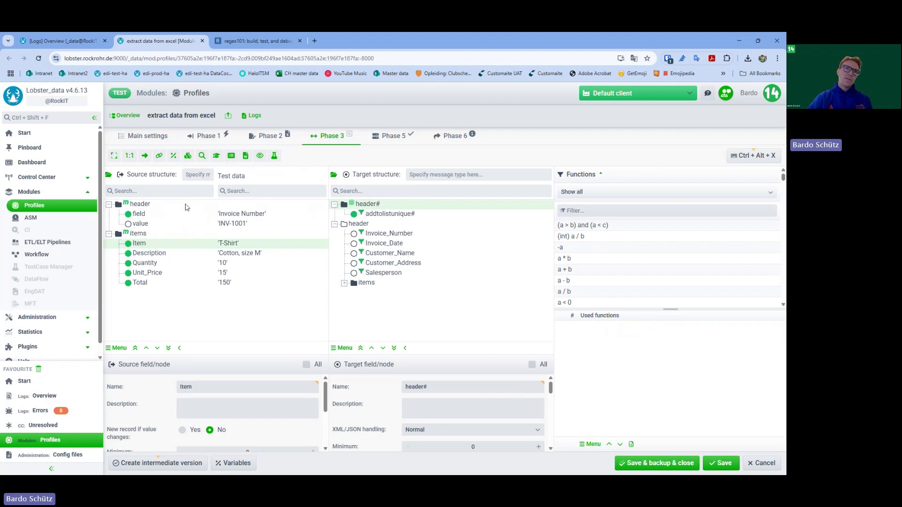
pyautogui.click(390, 216)
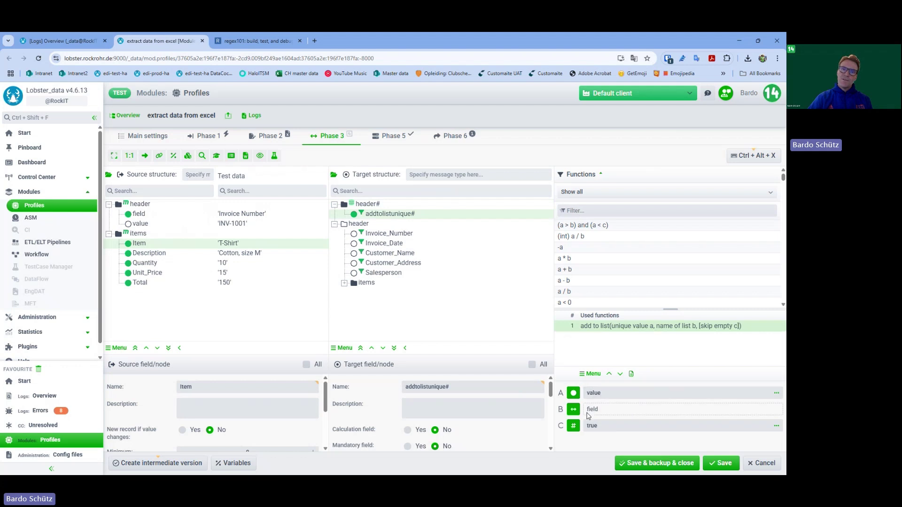
# Run a mapping test with clothing_invoice.xlsx as the test file
pyautogui.click(276, 157)
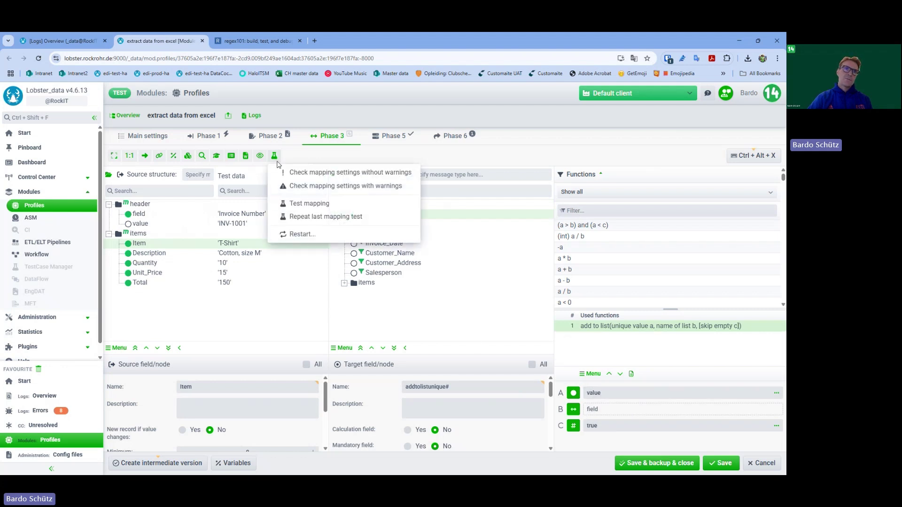
pyautogui.click(315, 204)
pyautogui.click(264, 263)
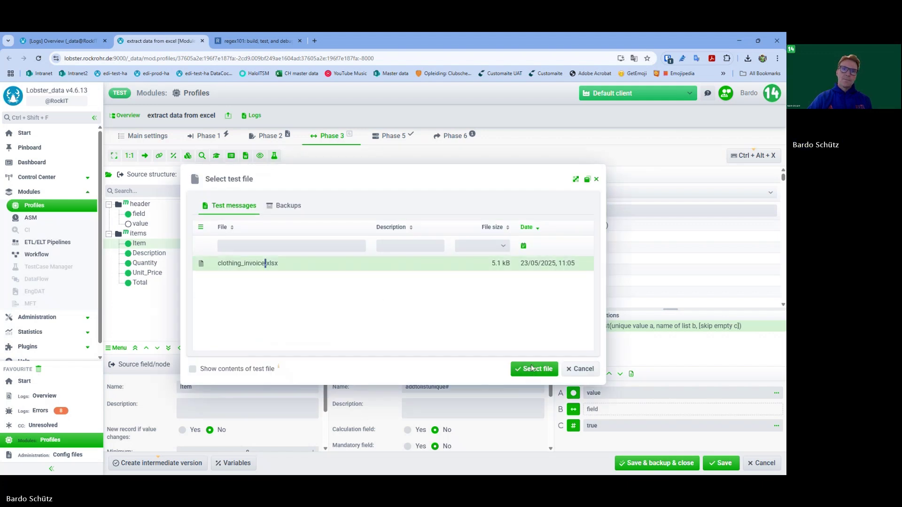
pyautogui.click(532, 369)
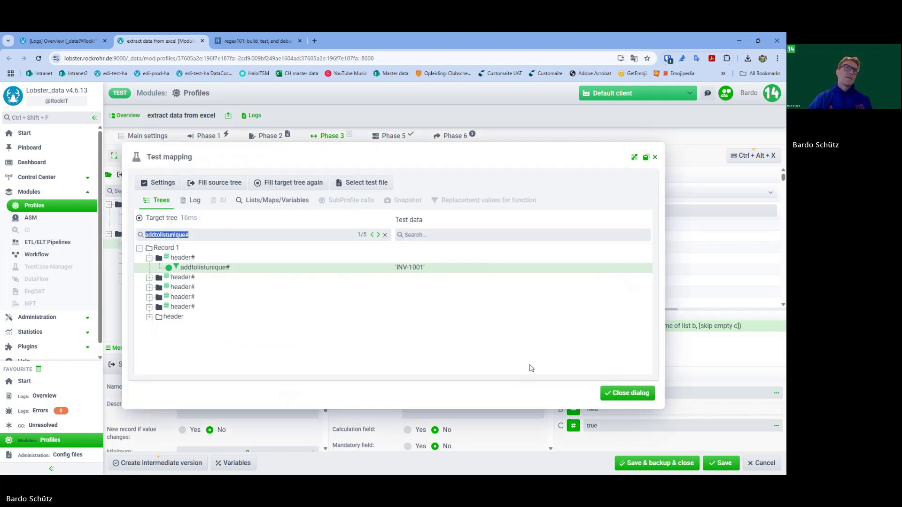
# Examine the lists produced by the mapping test, including the customer and invoice entries, and close the test results
pyautogui.click(282, 204)
pyautogui.moveTo(244, 318); pyautogui.dragTo(156, 221)
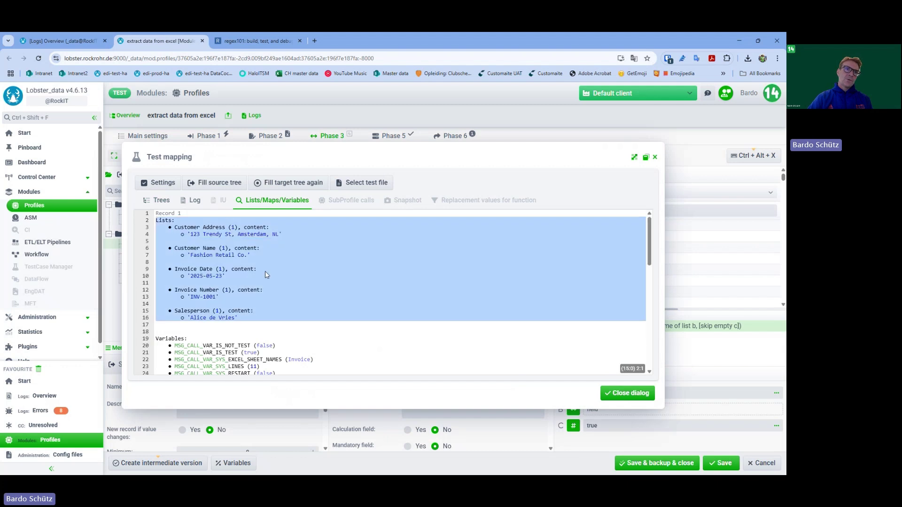
pyautogui.click(211, 227)
pyautogui.click(222, 229)
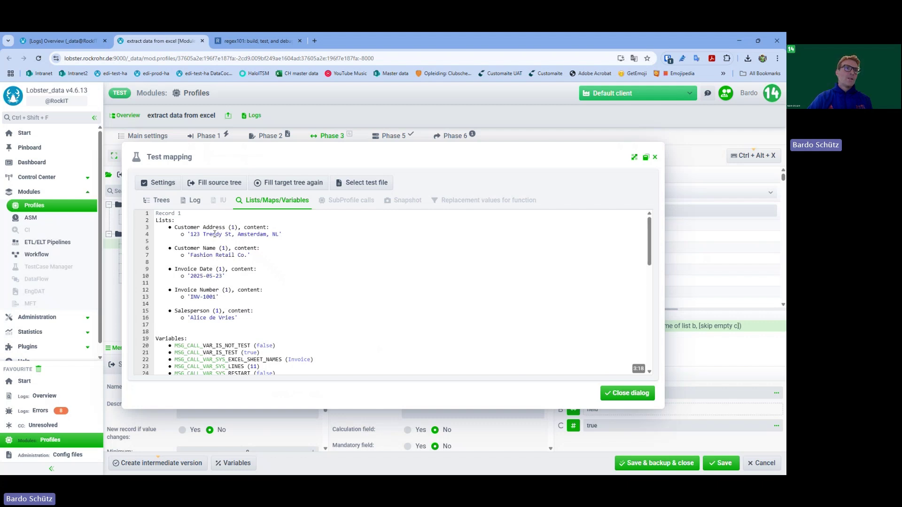
pyautogui.moveTo(214, 234); pyautogui.dragTo(261, 240)
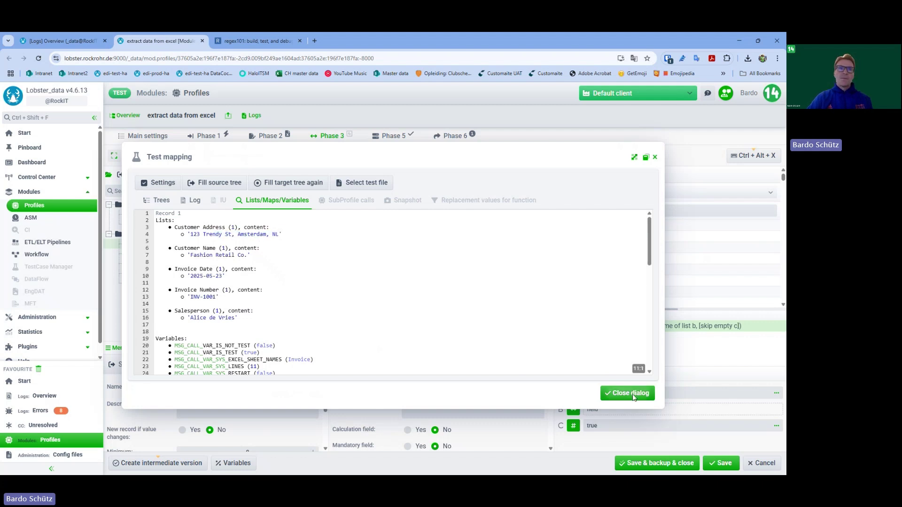
pyautogui.click(634, 393)
# Examine the functions on the target fields Invoice_Number and Invoice_Date, and on the iteration field inside the items node
pyautogui.click(359, 226)
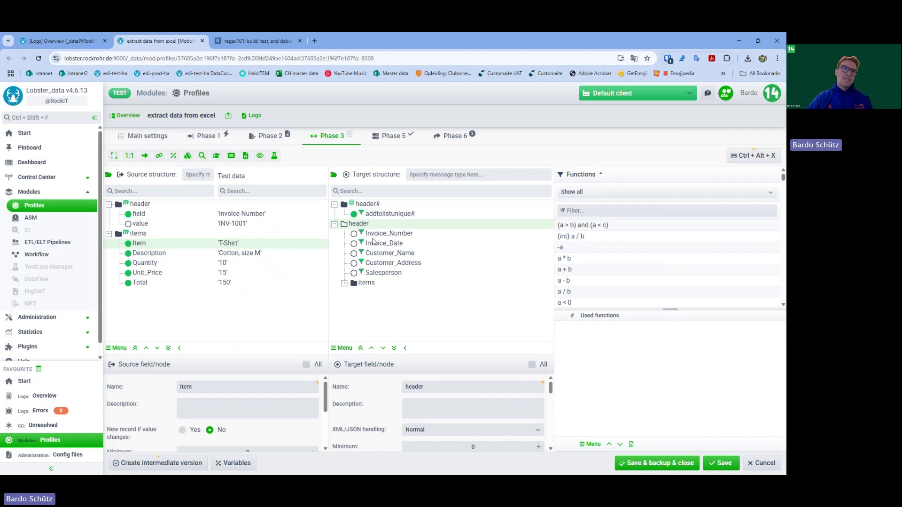
pyautogui.click(386, 234)
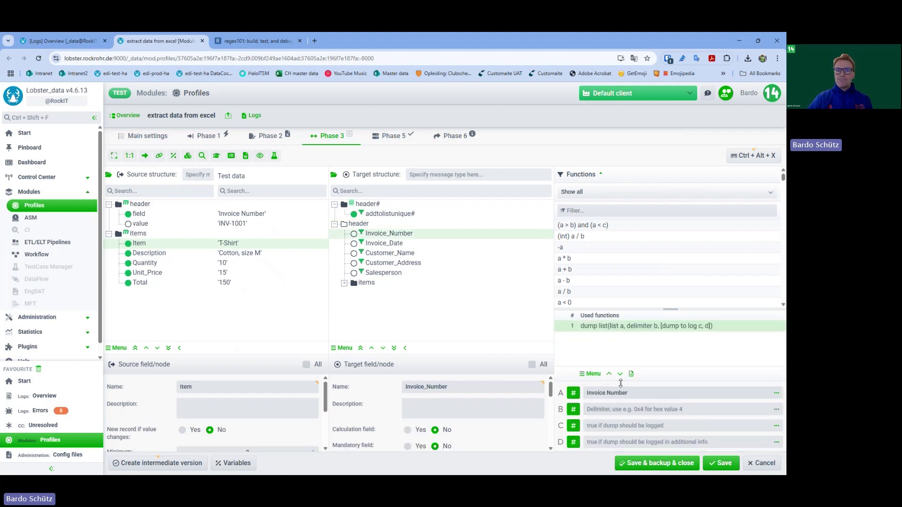
pyautogui.click(373, 245)
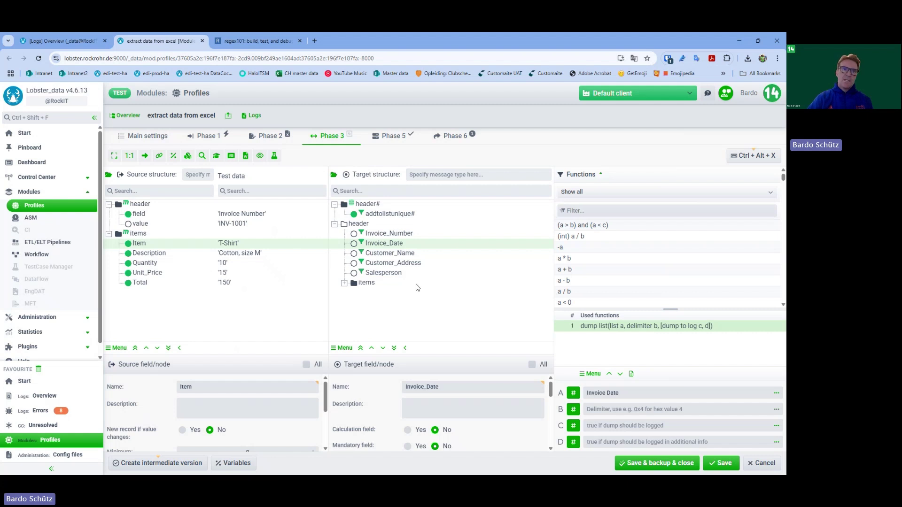
pyautogui.click(367, 284)
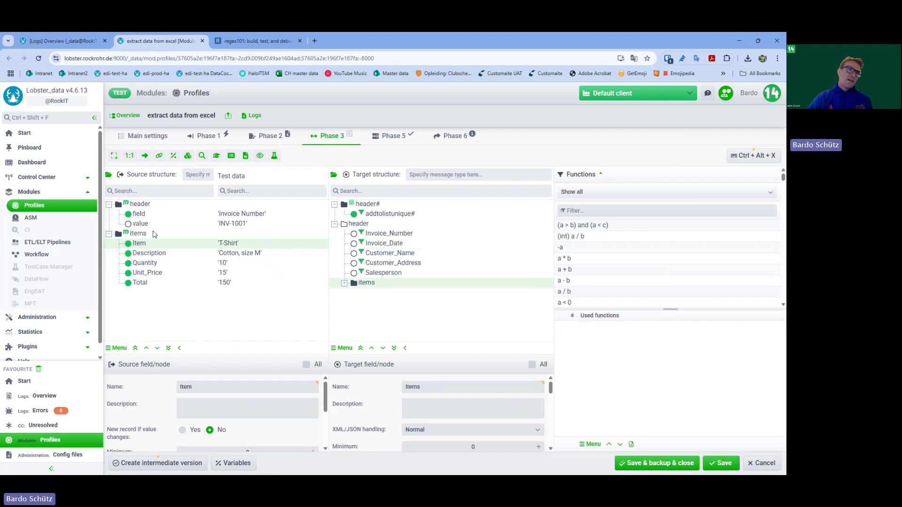
pyautogui.click(345, 284)
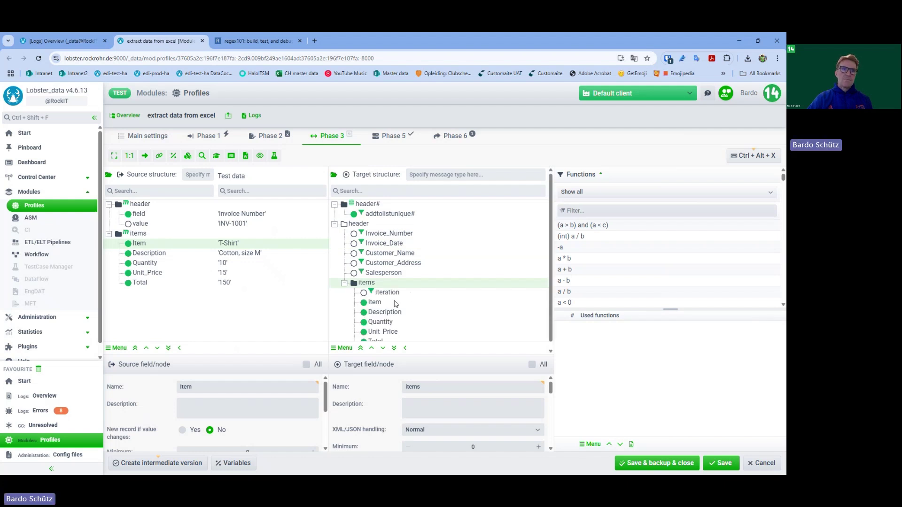
pyautogui.click(393, 294)
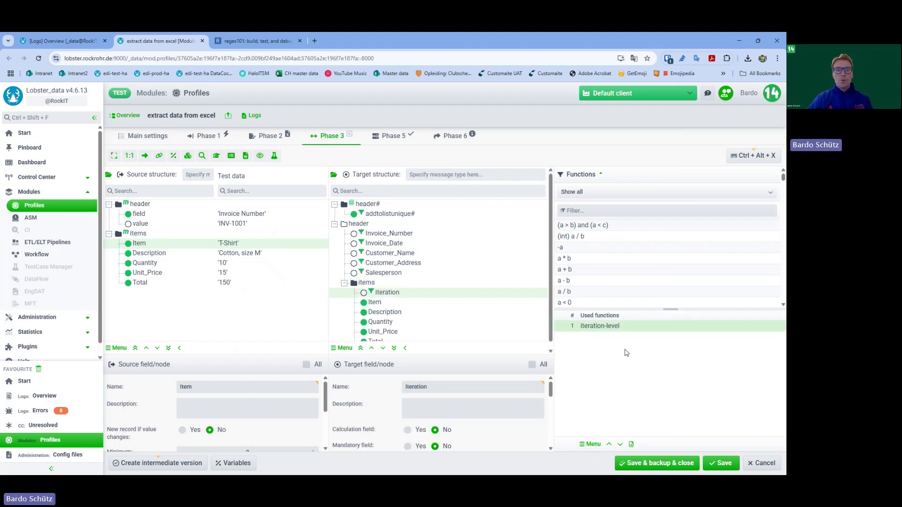
# Repeat the last mapping test and examine the header fields and the first and last items records in the target tree
pyautogui.click(275, 160)
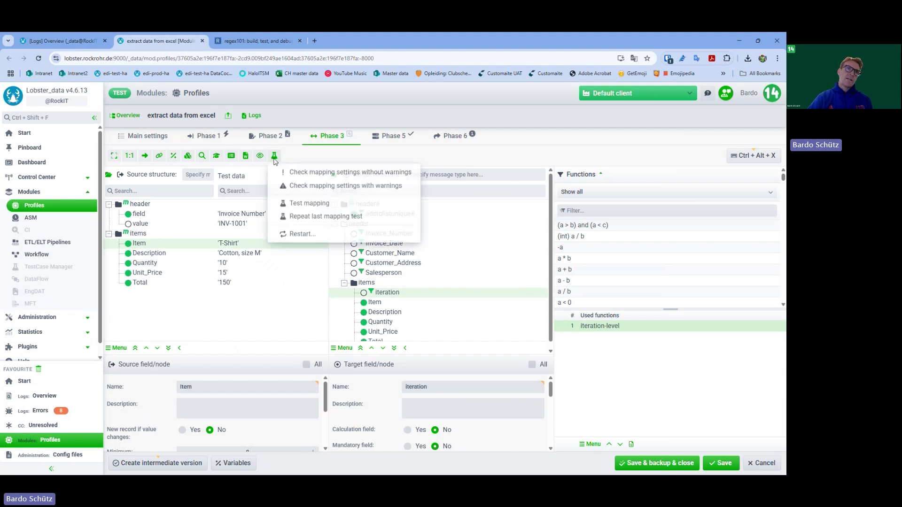
pyautogui.click(322, 217)
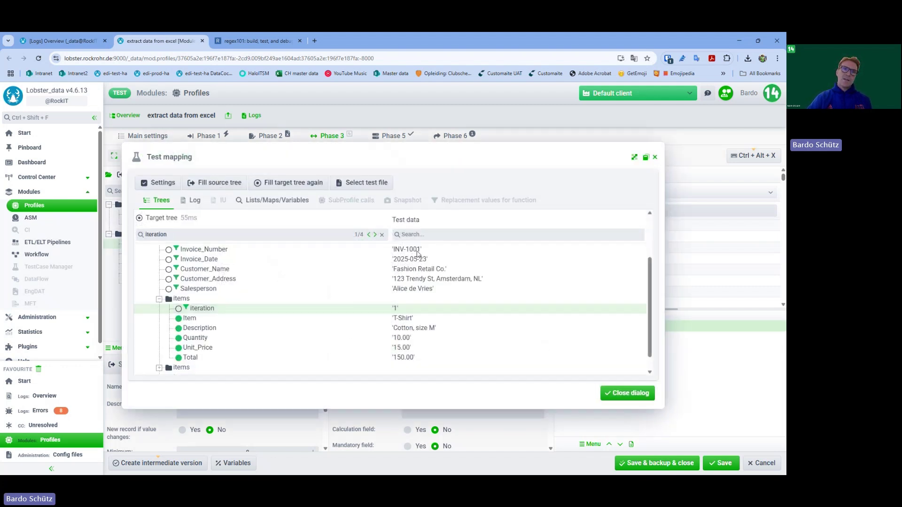
pyautogui.scroll(-1, 317, 324)
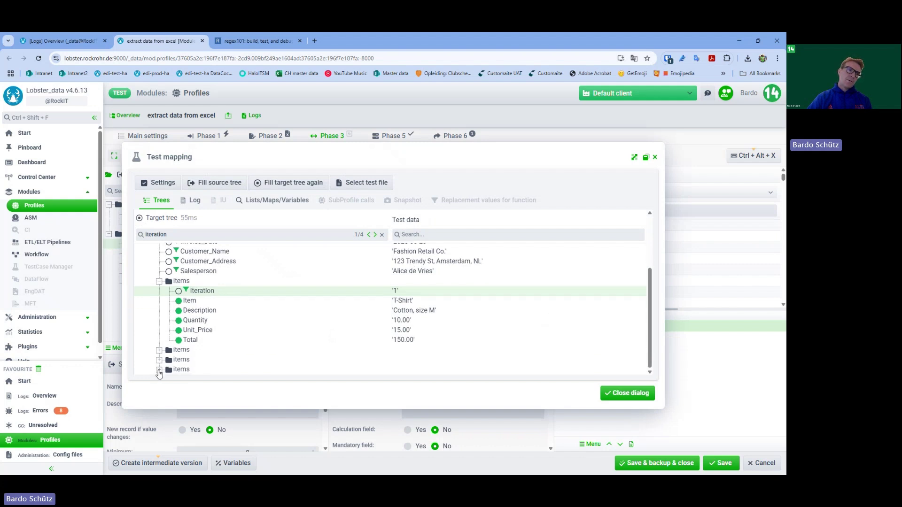
pyautogui.scroll(-3, 408, 359)
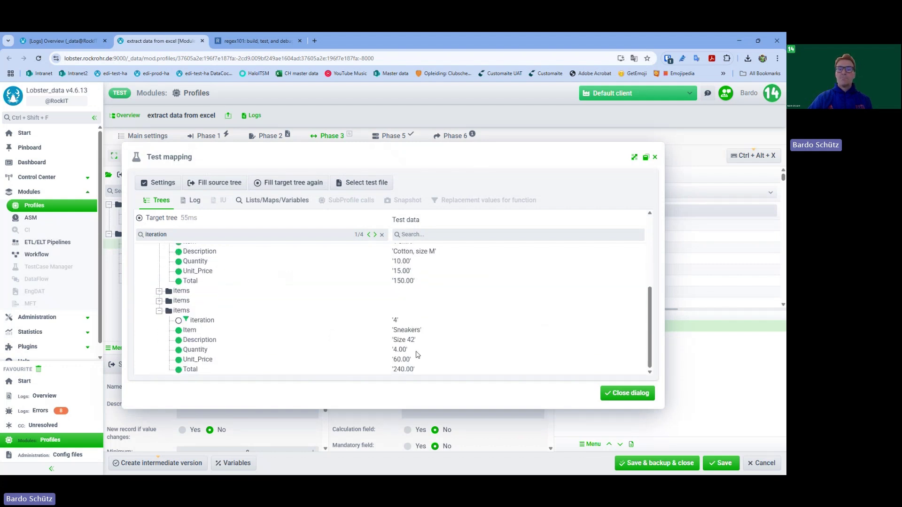
pyautogui.click(627, 393)
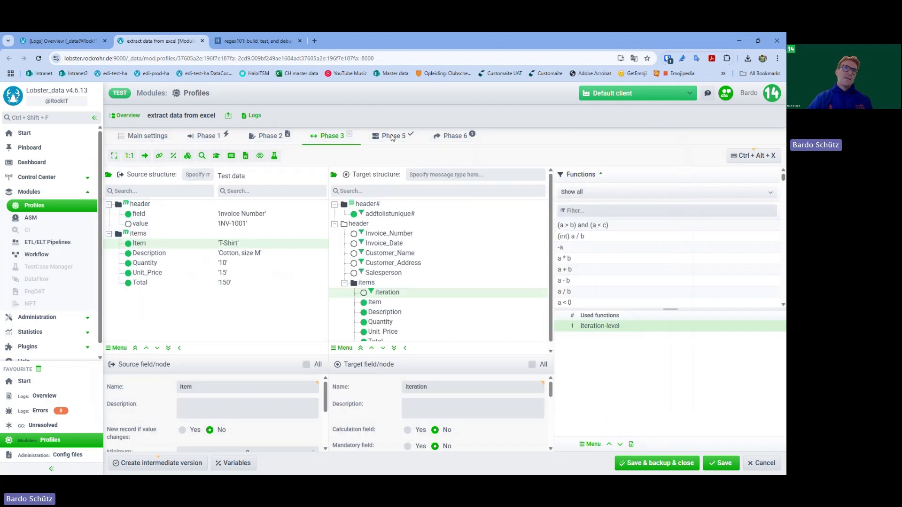
# Review the Phase 5 integration unit and the Phase 6 backup response's content and file settings, and leave the profile without saving
pyautogui.click(390, 137)
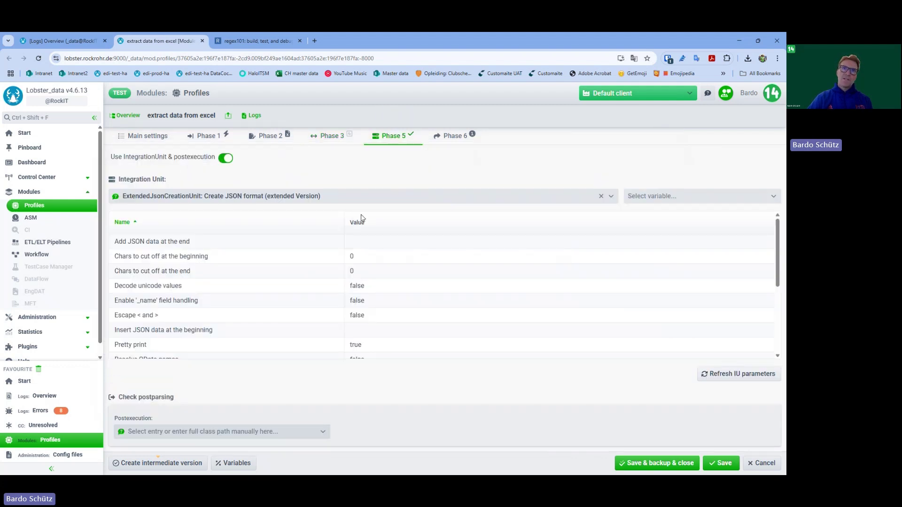
pyautogui.click(457, 137)
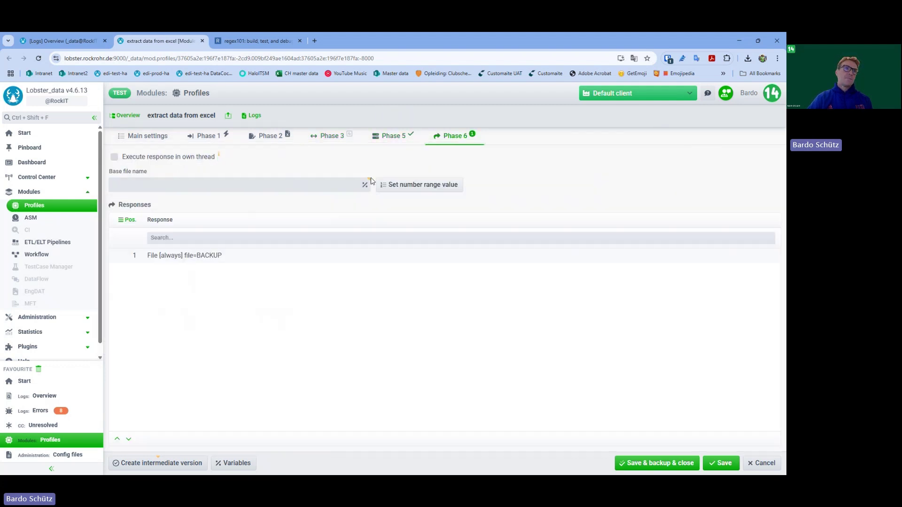
pyautogui.click(204, 260)
pyautogui.doubleClick(210, 258)
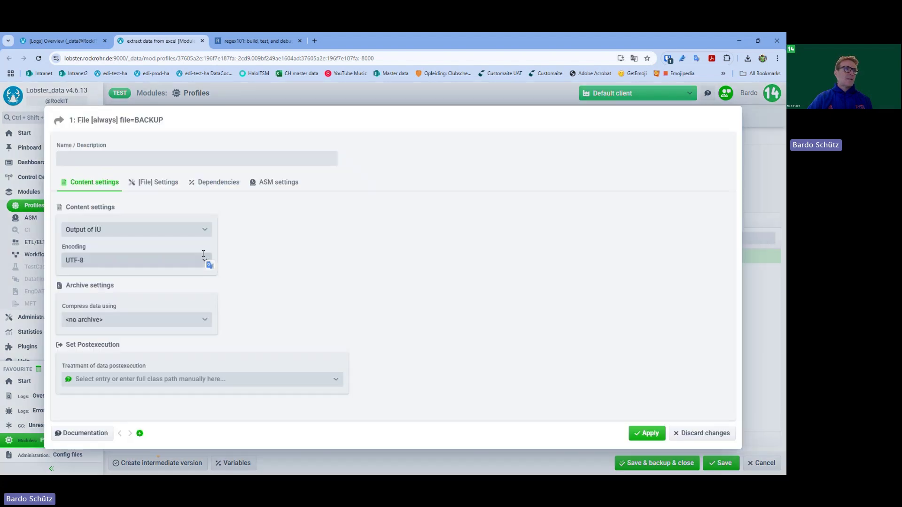
pyautogui.click(168, 182)
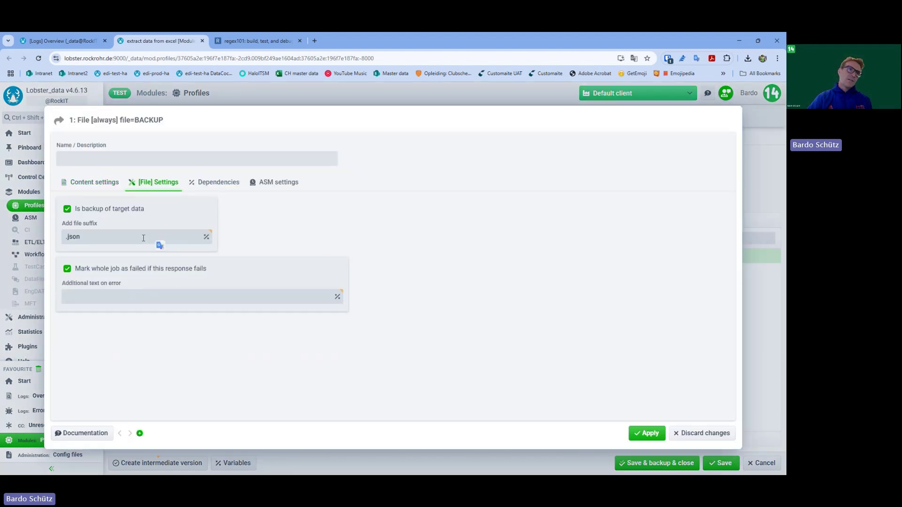
pyautogui.click(692, 433)
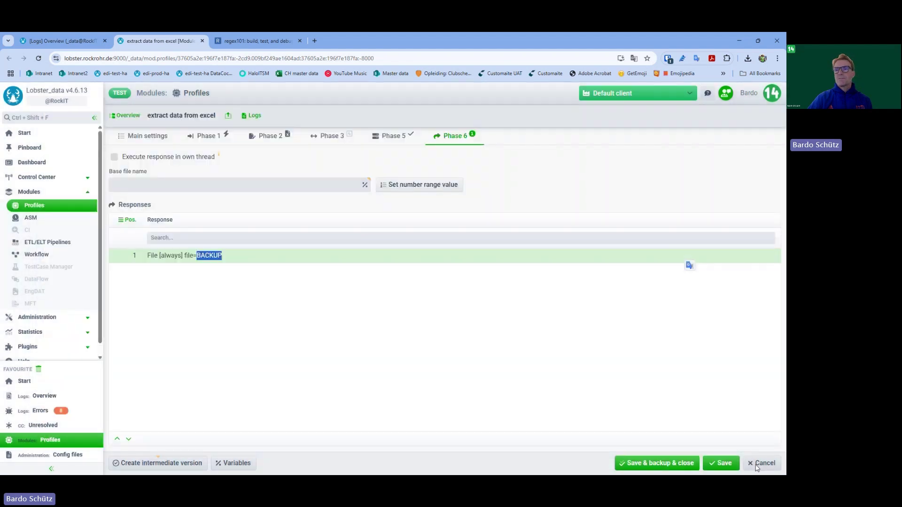
pyautogui.click(763, 464)
pyautogui.click(456, 295)
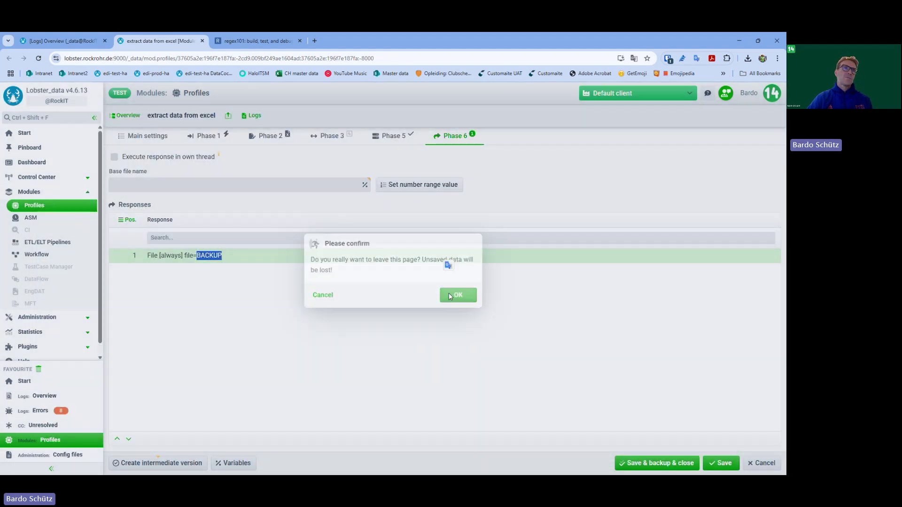
# In the logs overview, restart the "extract data from excel" job with its archived clothing_invoice.xlsx file
pyautogui.click(86, 39)
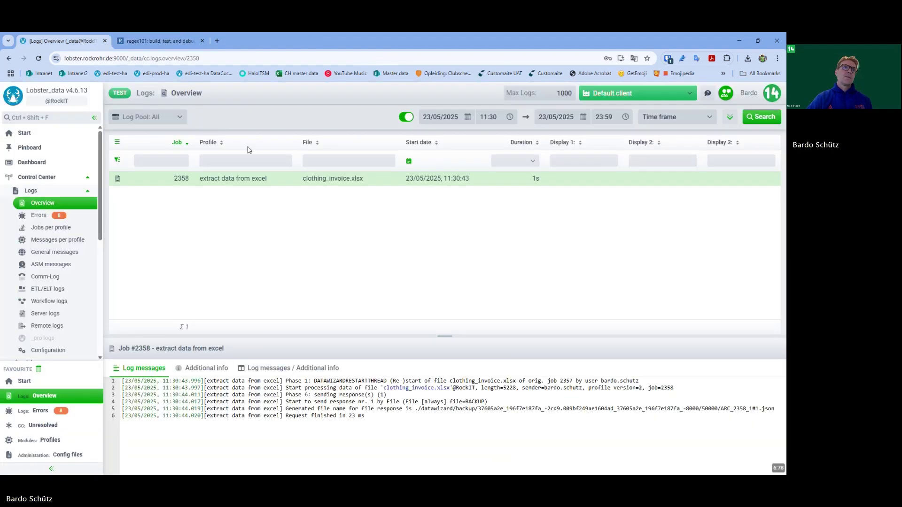
pyautogui.rightClick(246, 180)
pyautogui.click(278, 311)
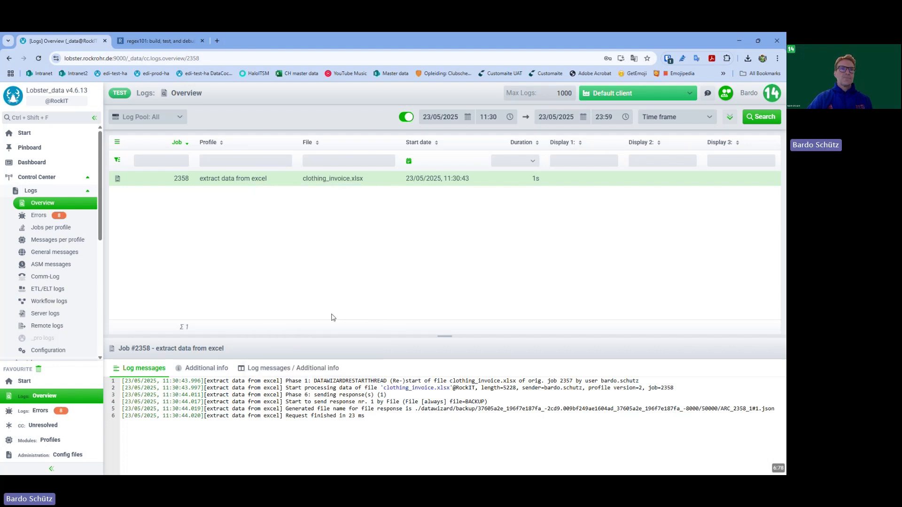
pyautogui.rightClick(292, 267)
pyautogui.click(316, 288)
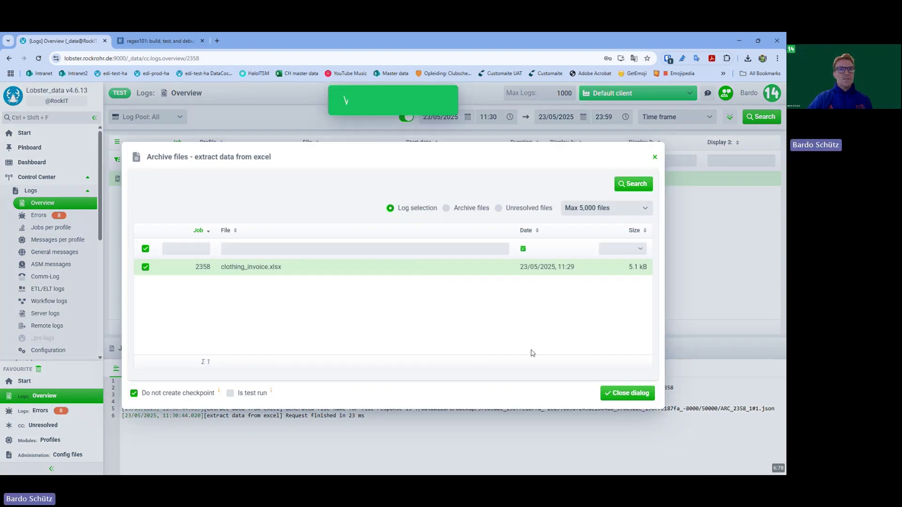
pyautogui.click(627, 393)
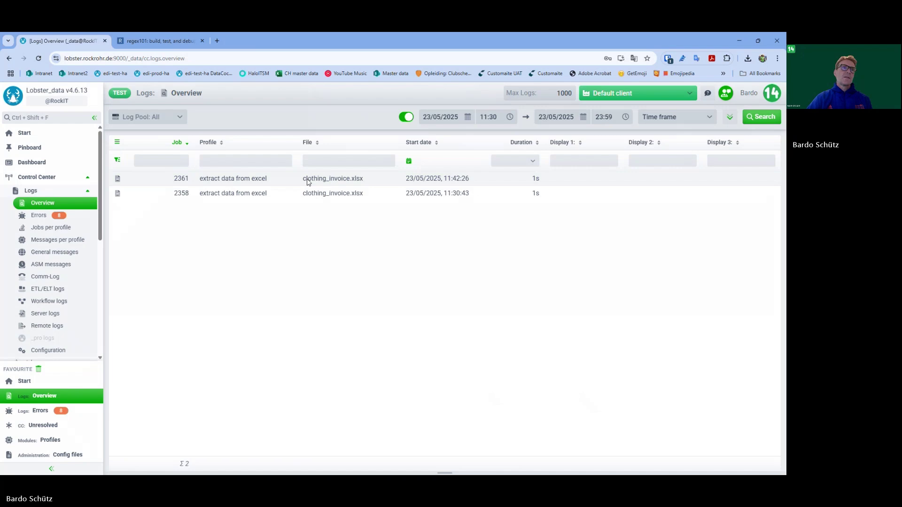
# Open the input file of the newest "extract data from excel" job for viewing
pyautogui.click(256, 180)
pyautogui.rightClick(256, 180)
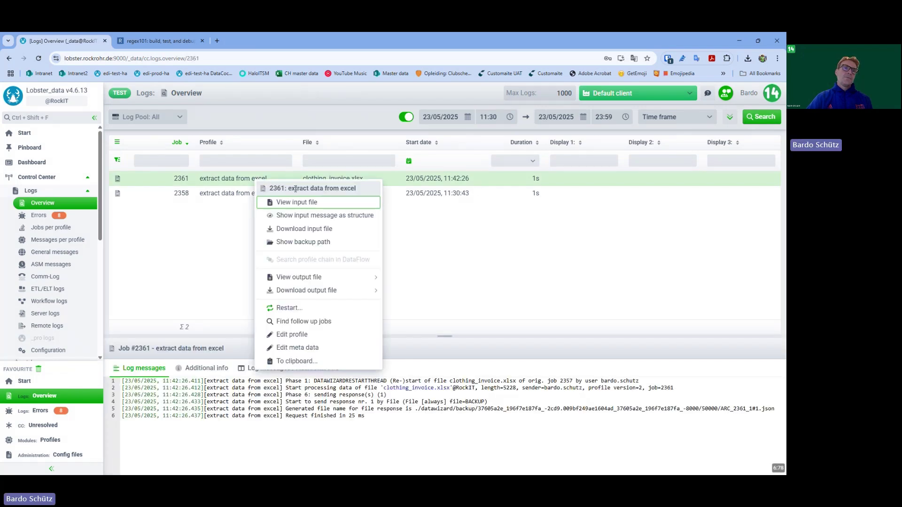
pyautogui.click(297, 203)
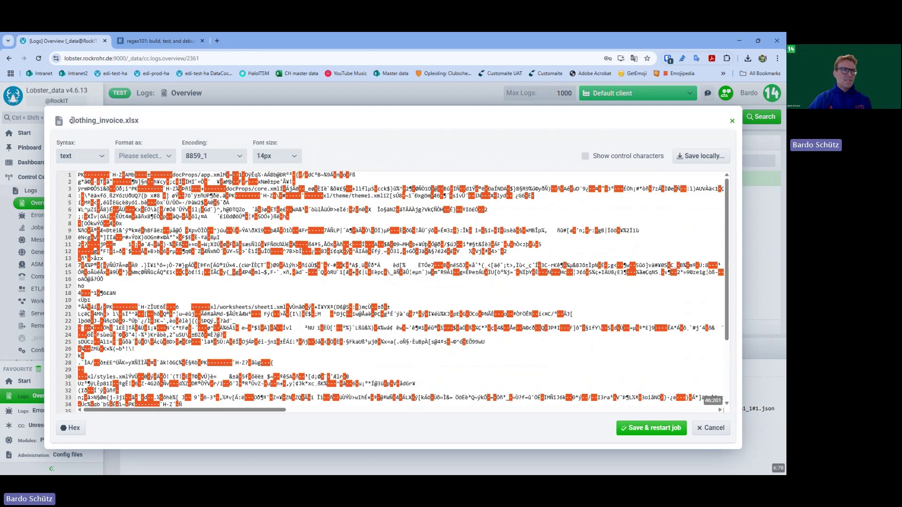
# Close the input file without saving and view the JSON output file of the newest "extract data from excel" job
pyautogui.click(712, 428)
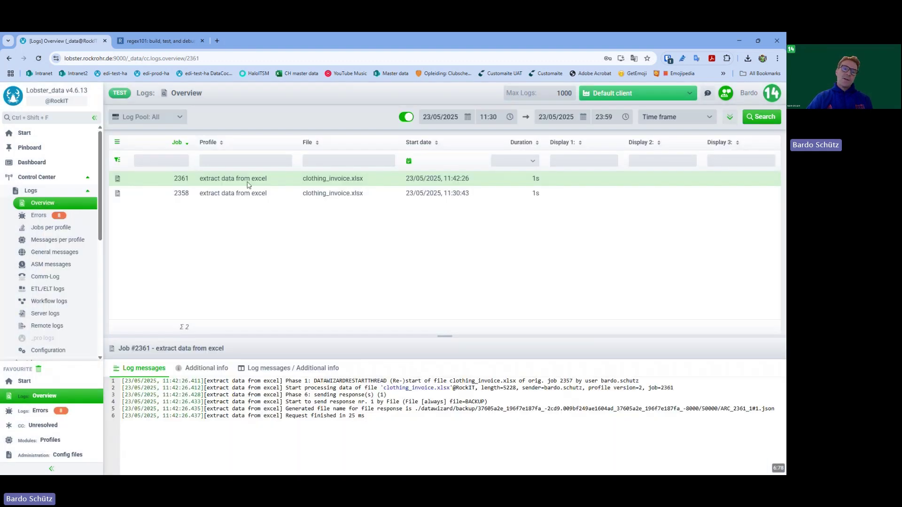
pyautogui.rightClick(249, 184)
pyautogui.moveTo(366, 292)
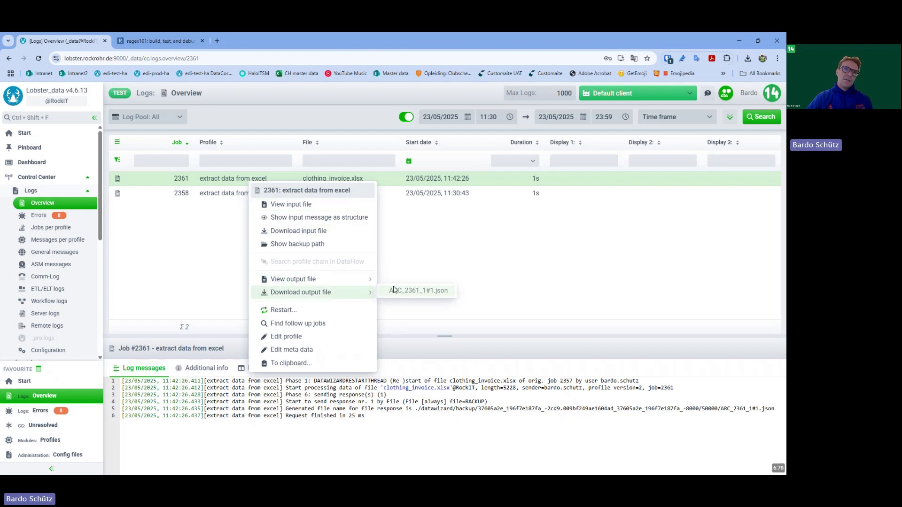
pyautogui.click(413, 280)
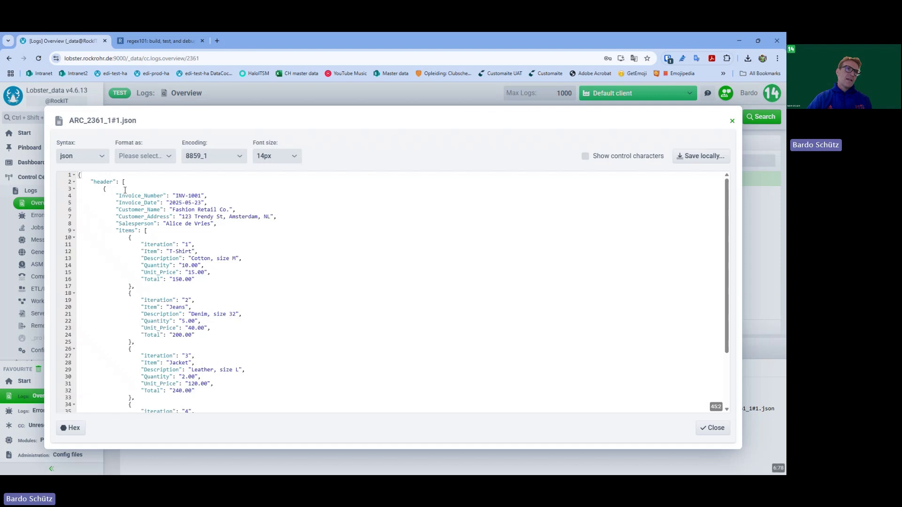
# Examine the header fields and items records in the JSON output file, and return to the regex101 page with the invoice-line expression
pyautogui.scroll(-3, 186, 346)
pyautogui.scroll(3, 186, 346)
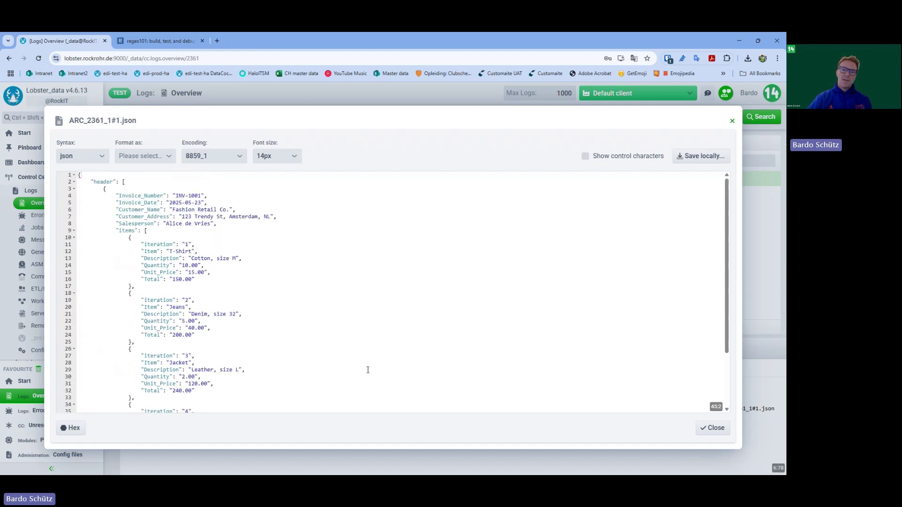
pyautogui.click(713, 428)
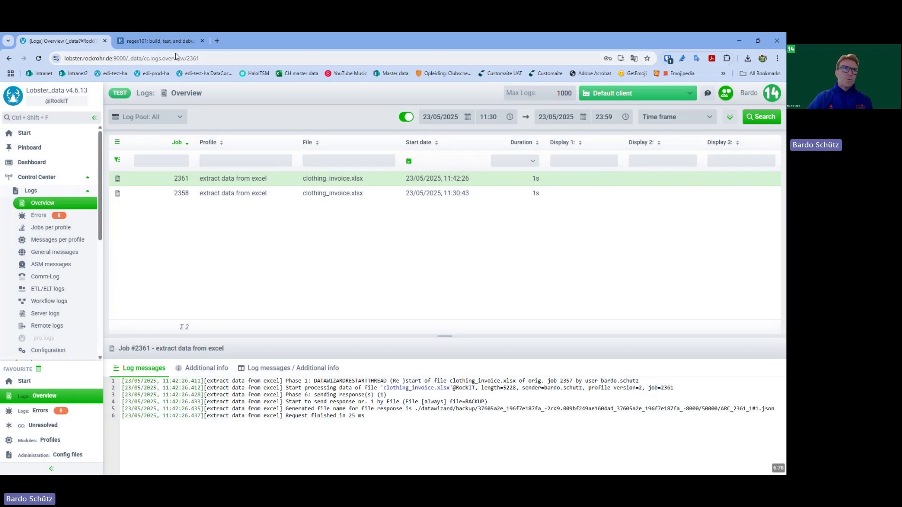
pyautogui.click(163, 38)
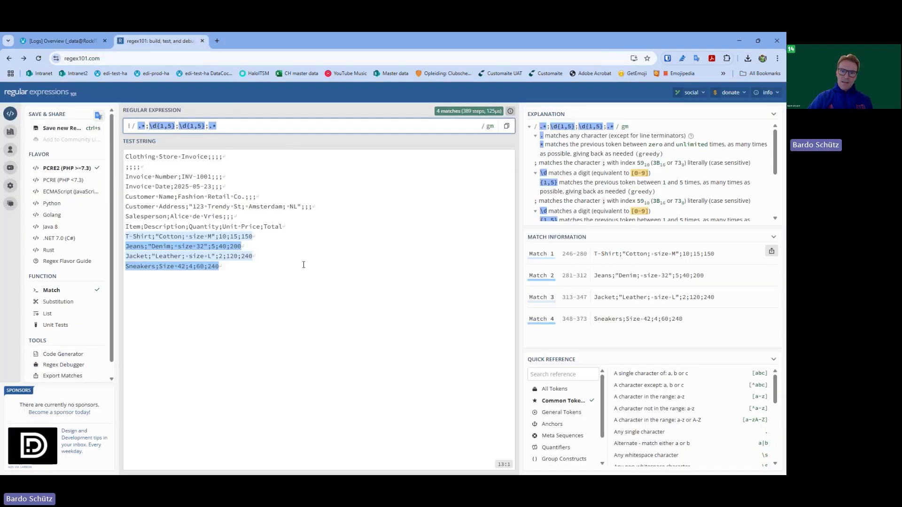